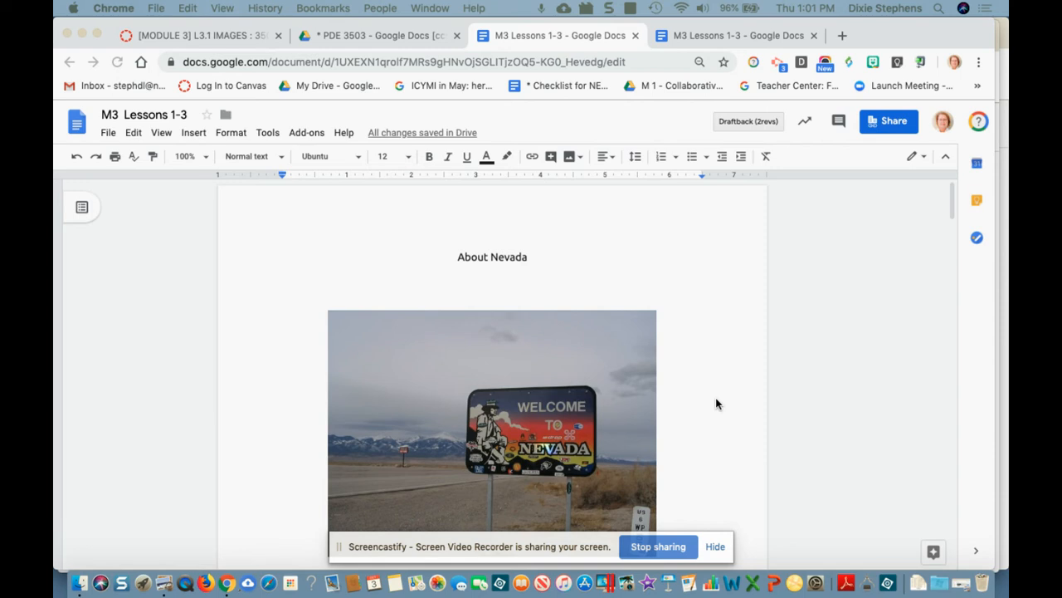
Step: Delete the stray 'What Nevada Means to Me' heading from the otherwise empty page 5
scroll(614, 266, down, 5)
scroll(639, 283, down, 15)
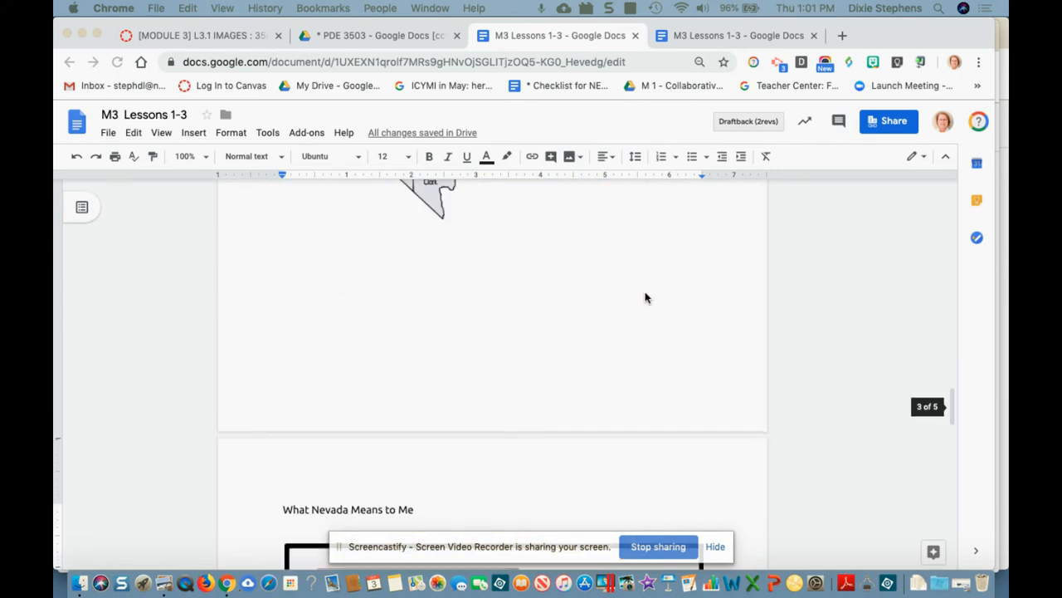
scroll(646, 297, down, 5)
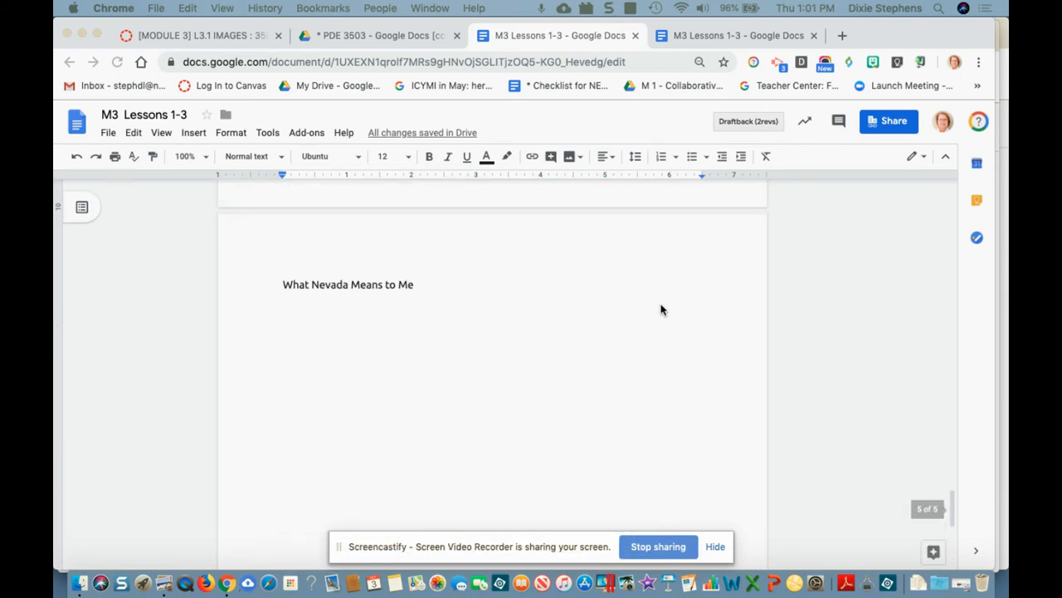
scroll(662, 310, up, 5)
scroll(662, 310, up, 4)
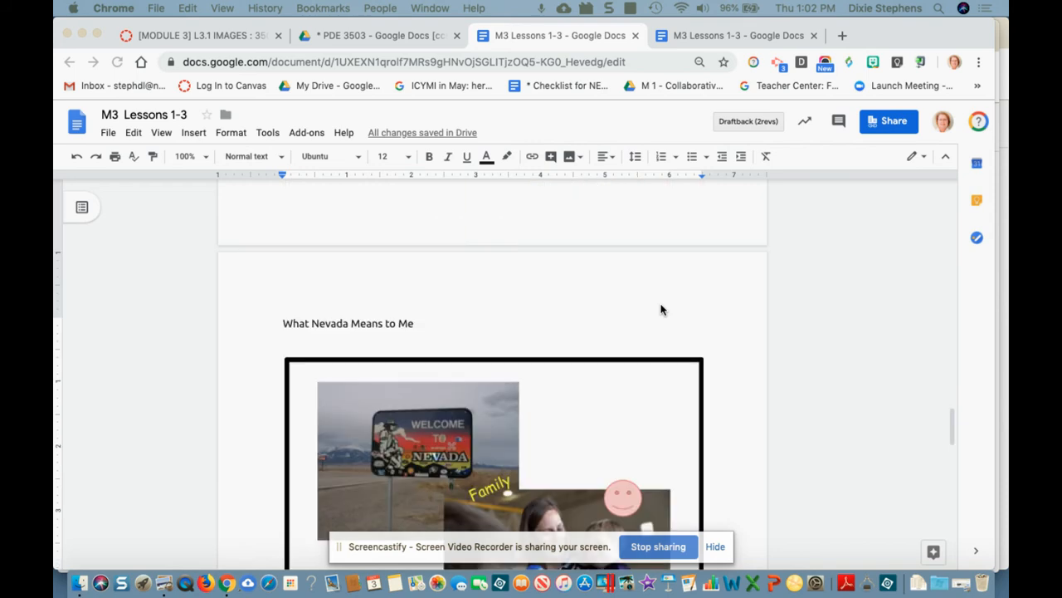
scroll(661, 310, down, 10)
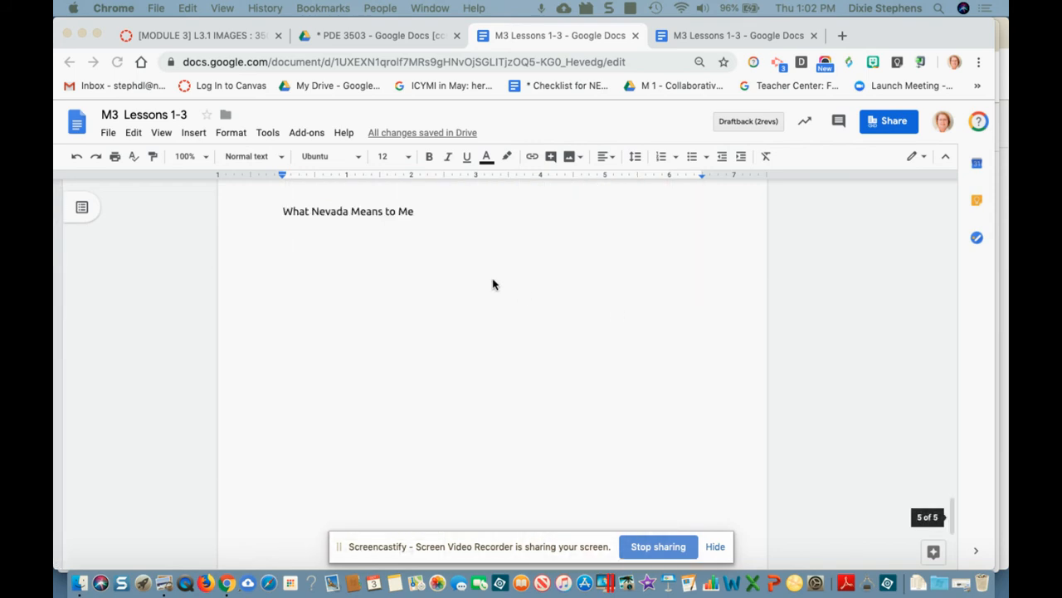
drag(422, 214, 279, 212)
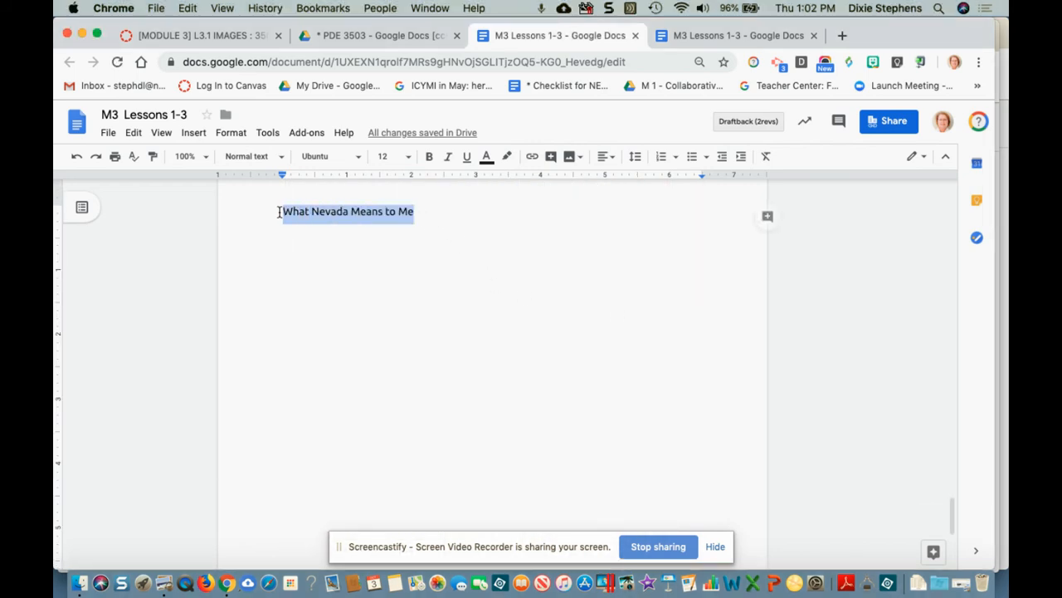
key(BackSpace)
scroll(286, 213, up, 15)
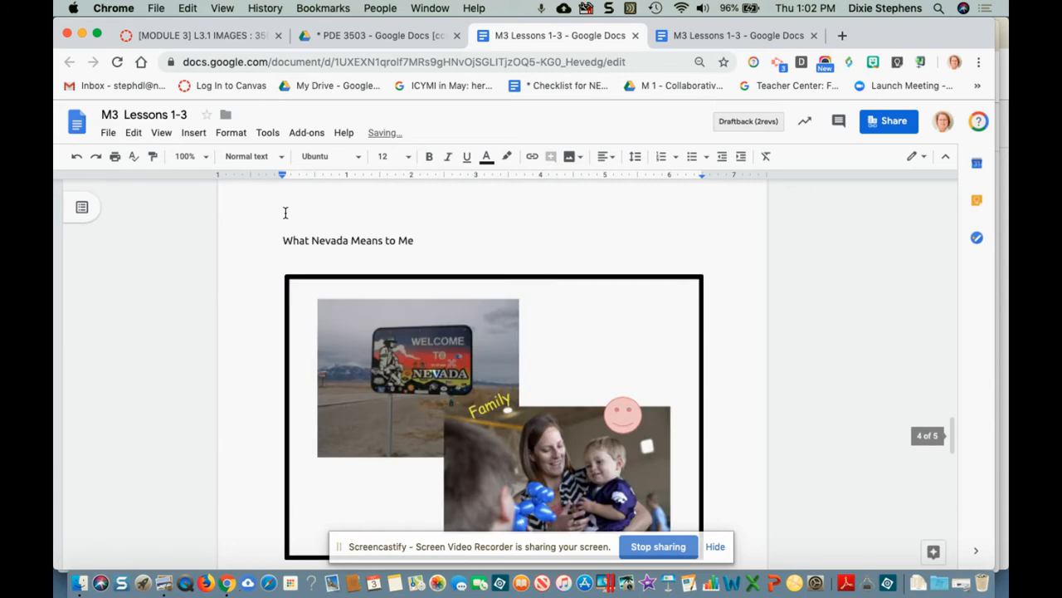
scroll(285, 213, up, 10)
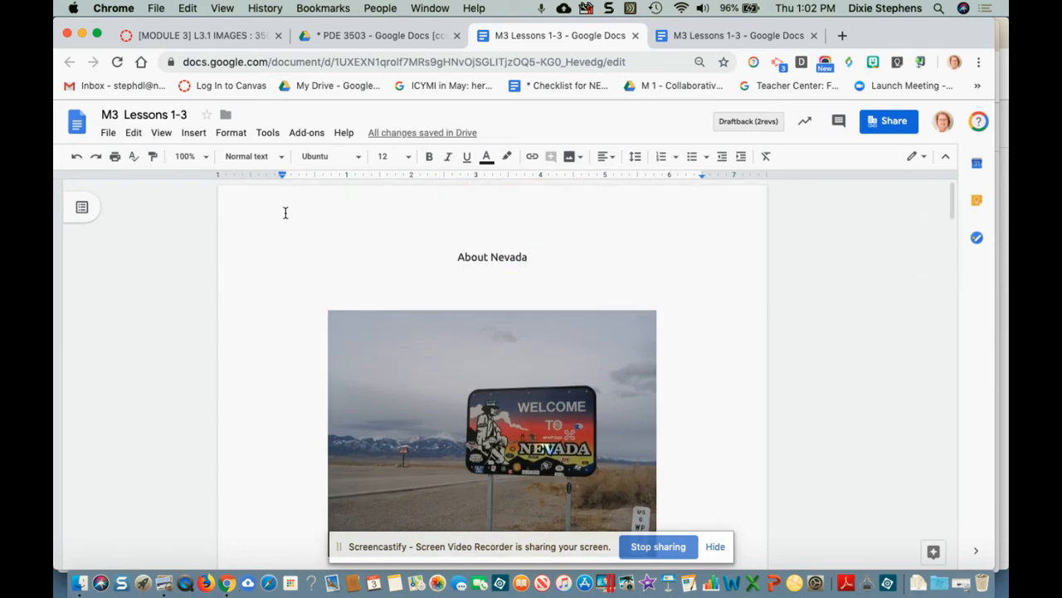
click(193, 135)
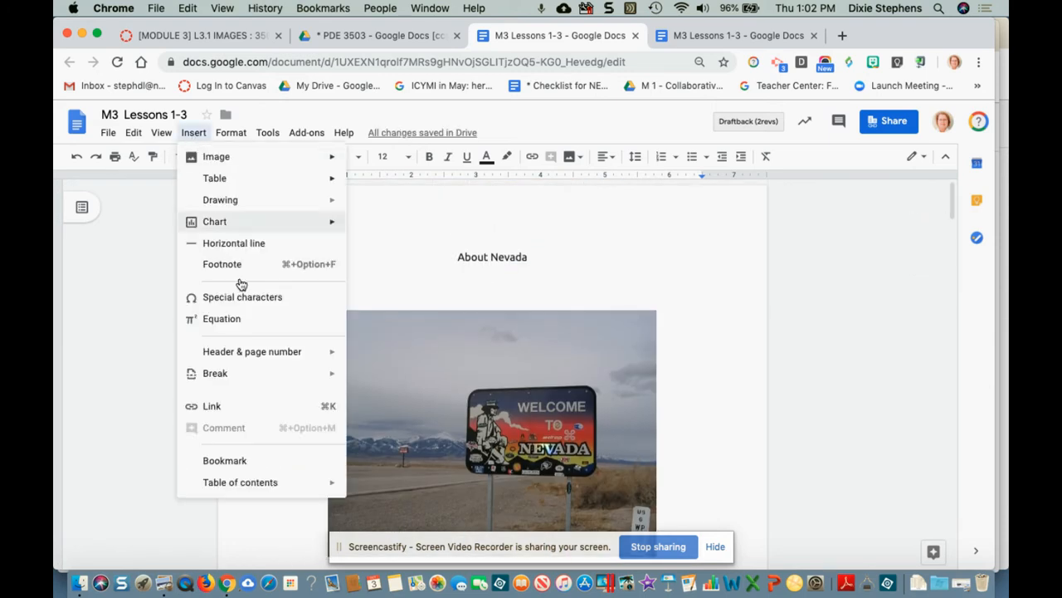
mouse_move(255, 356)
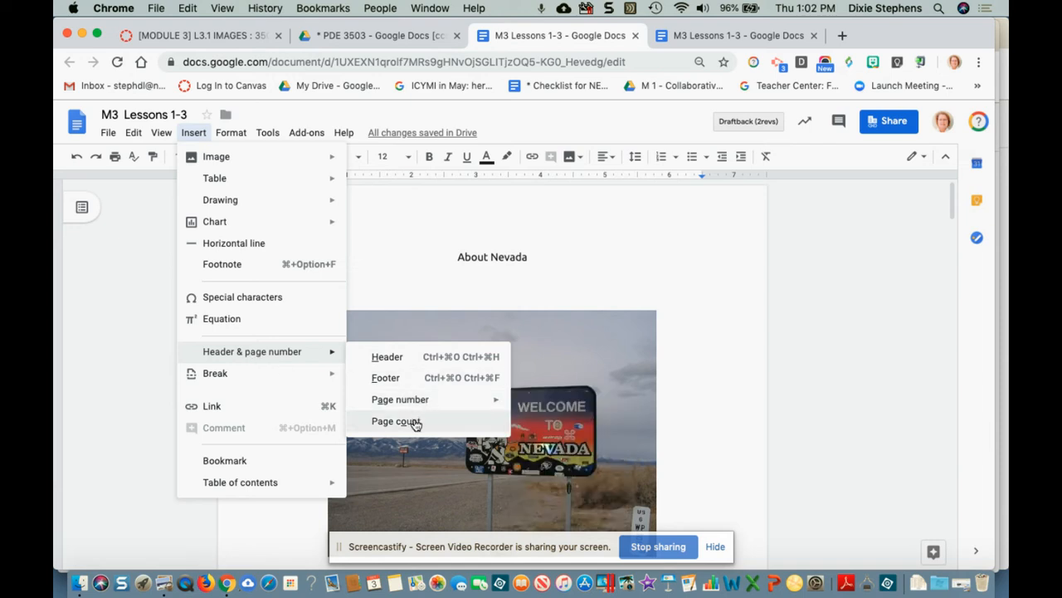
click(404, 357)
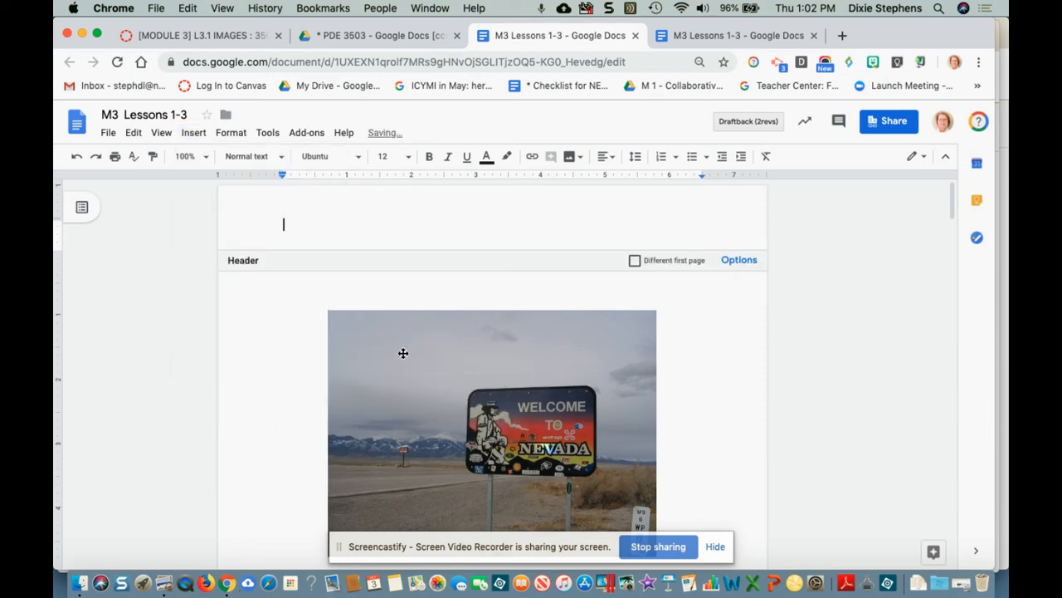
click(278, 331)
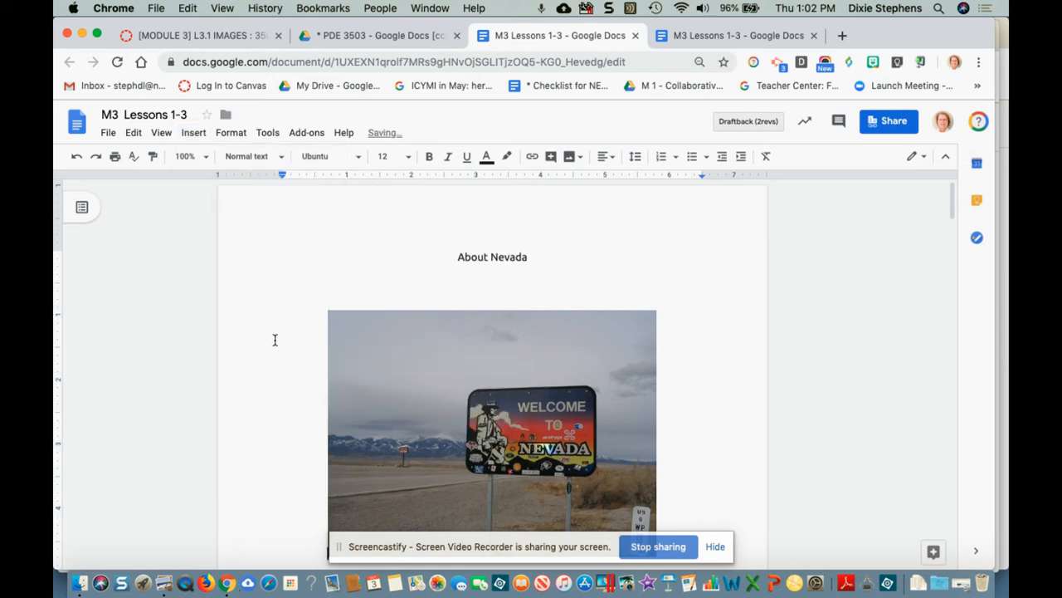
click(297, 213)
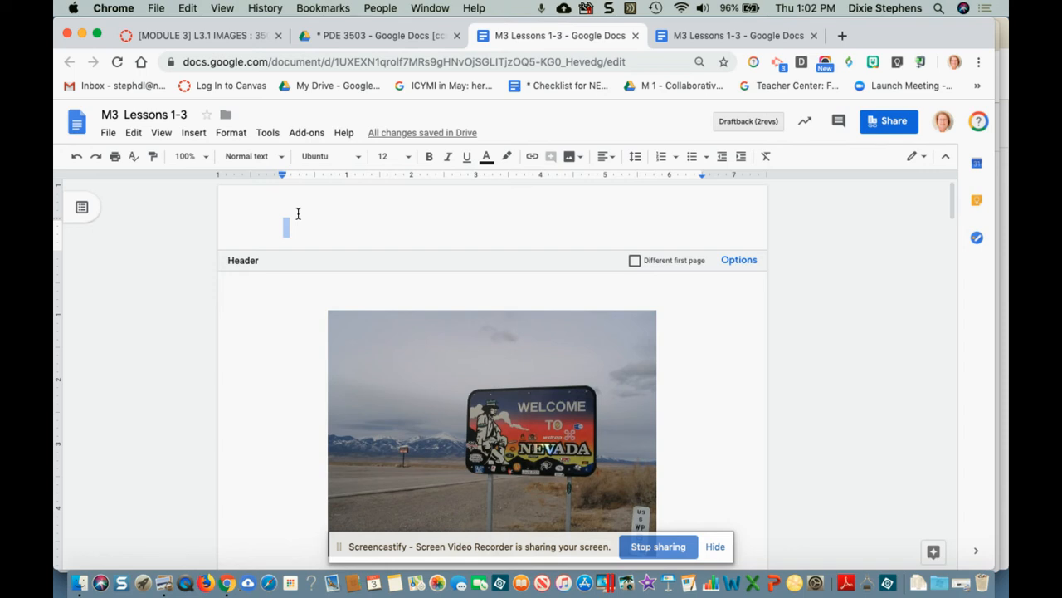
click(251, 399)
scroll(257, 404, down, 5)
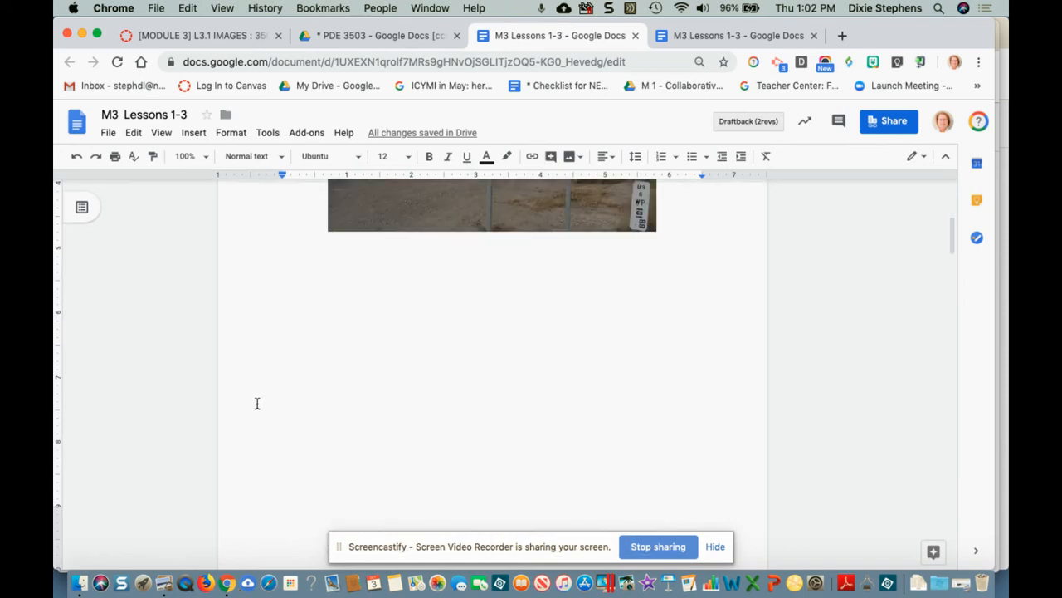
scroll(259, 405, down, 3)
double_click(267, 355)
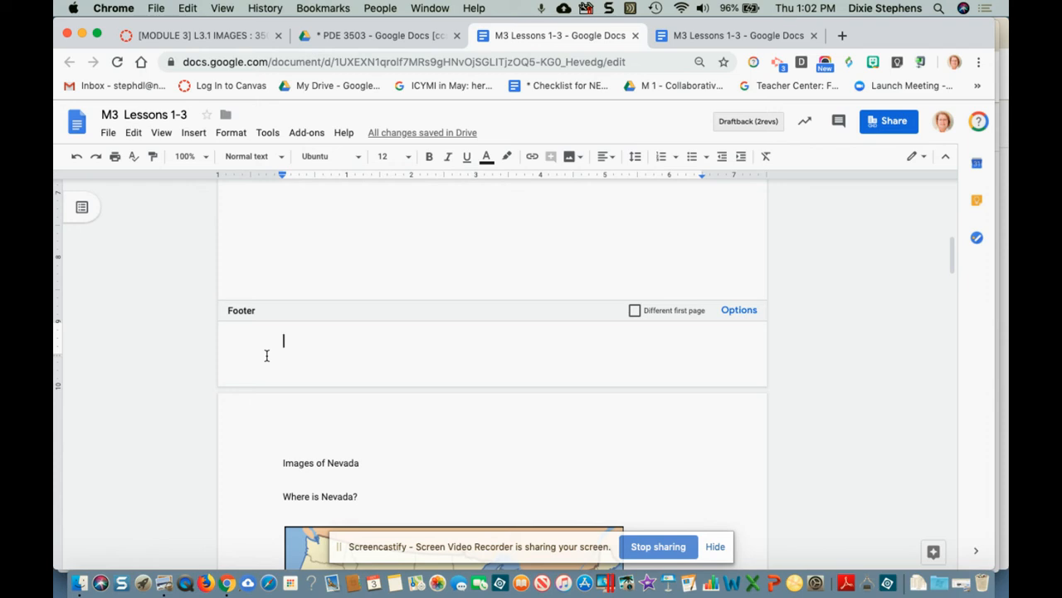
scroll(266, 356, up, 6)
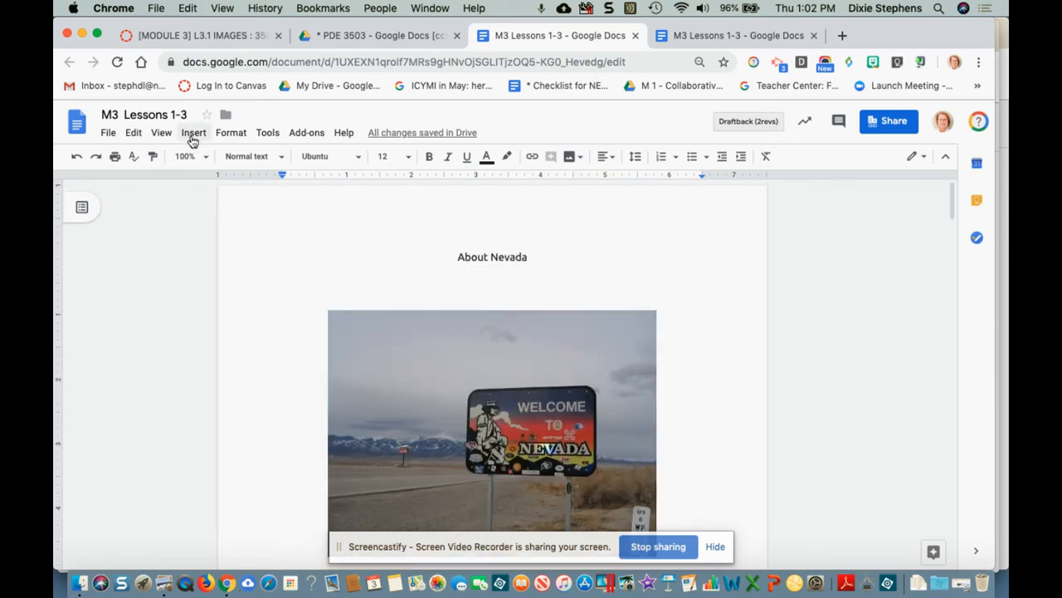
click(192, 134)
Step: Insert a page header and enter the author's full name in it
mouse_move(341, 362)
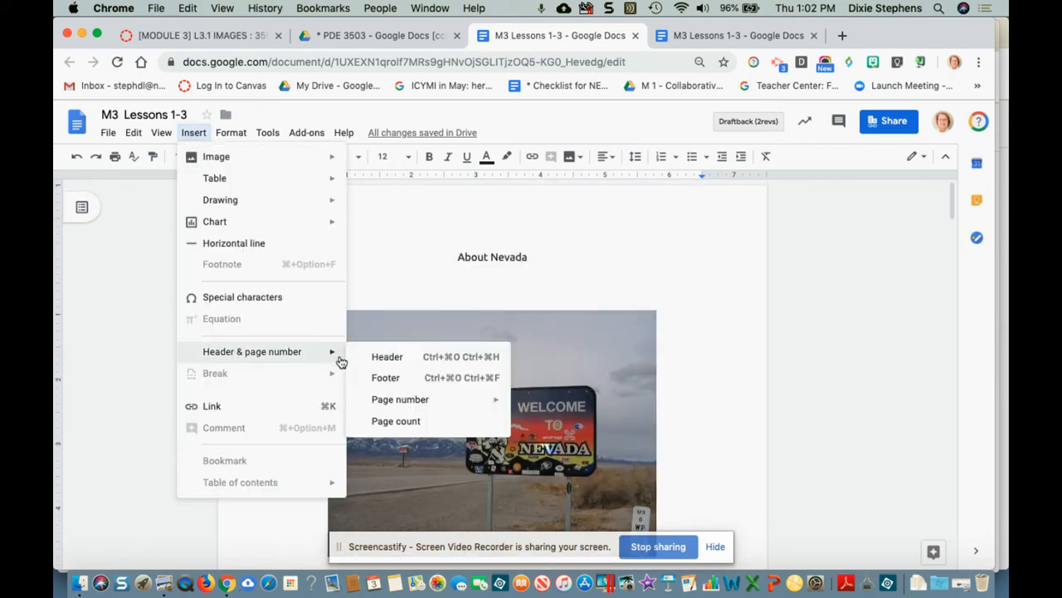
click(387, 358)
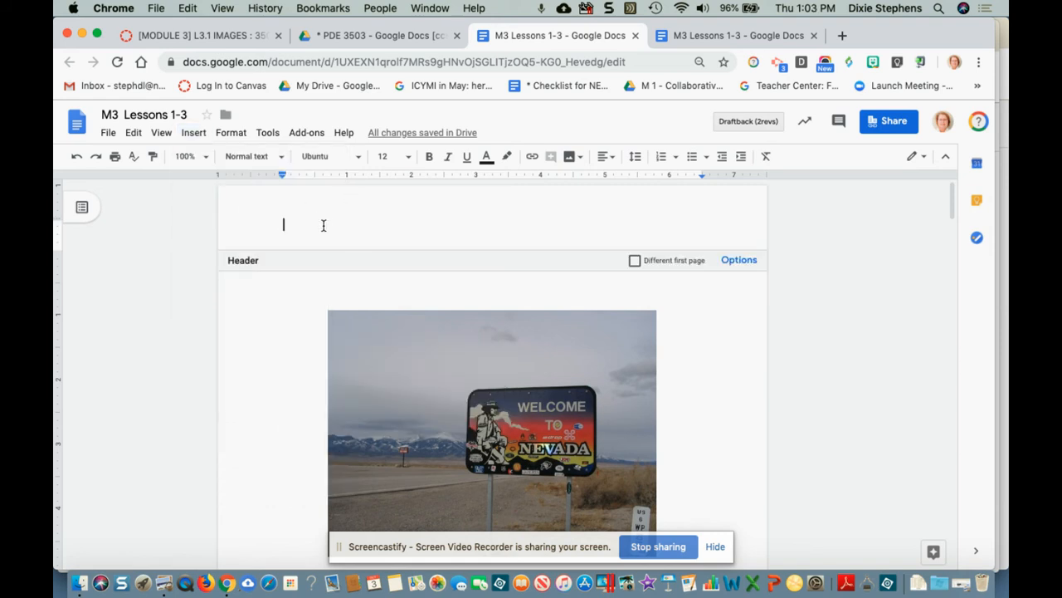
text(Dixie Steph)
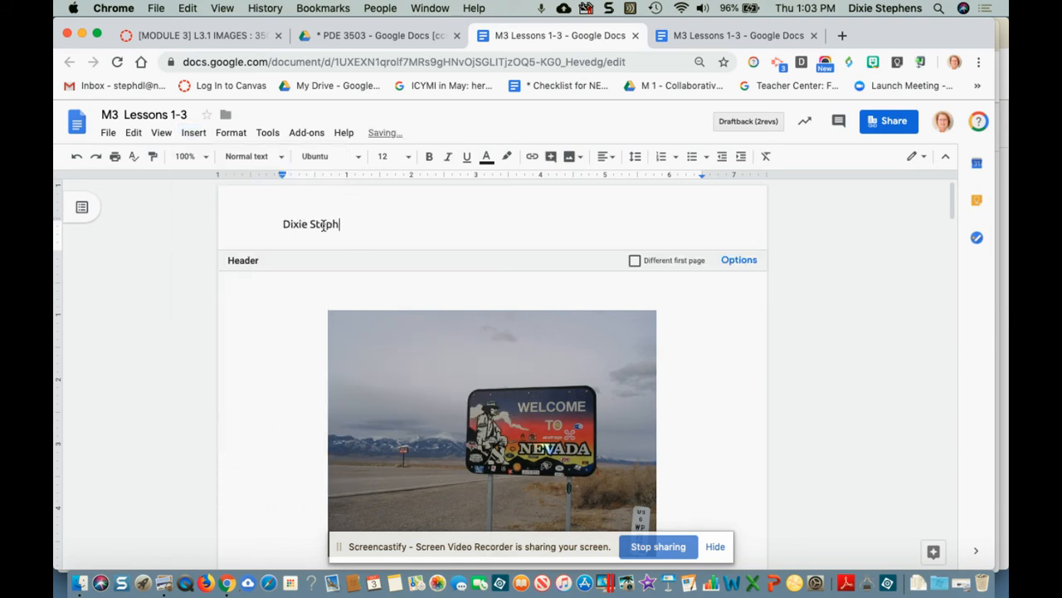
text(ens)
click(282, 337)
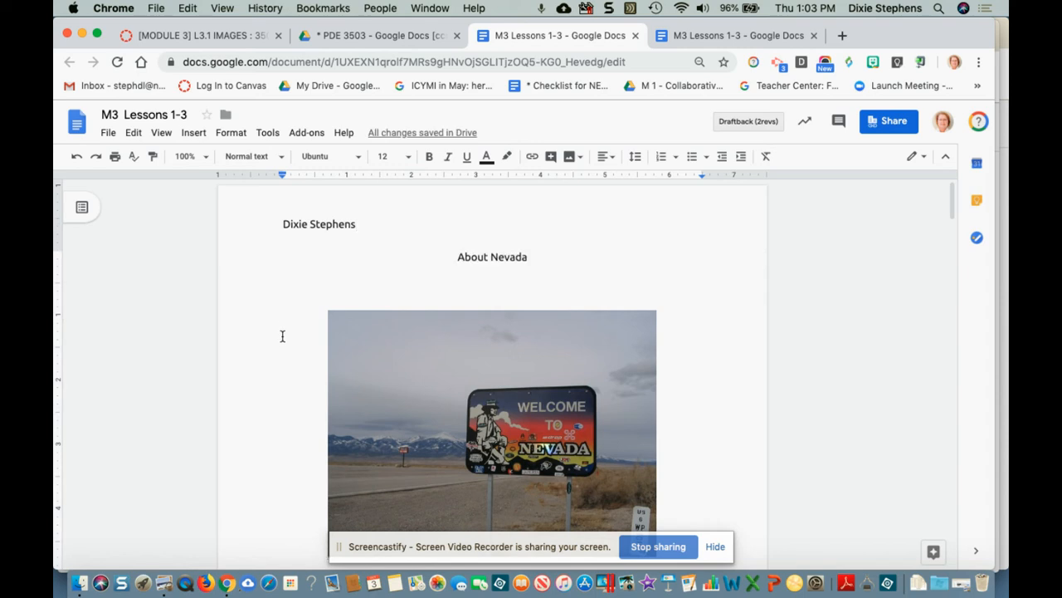
scroll(282, 336, down, 5)
scroll(283, 337, up, 4)
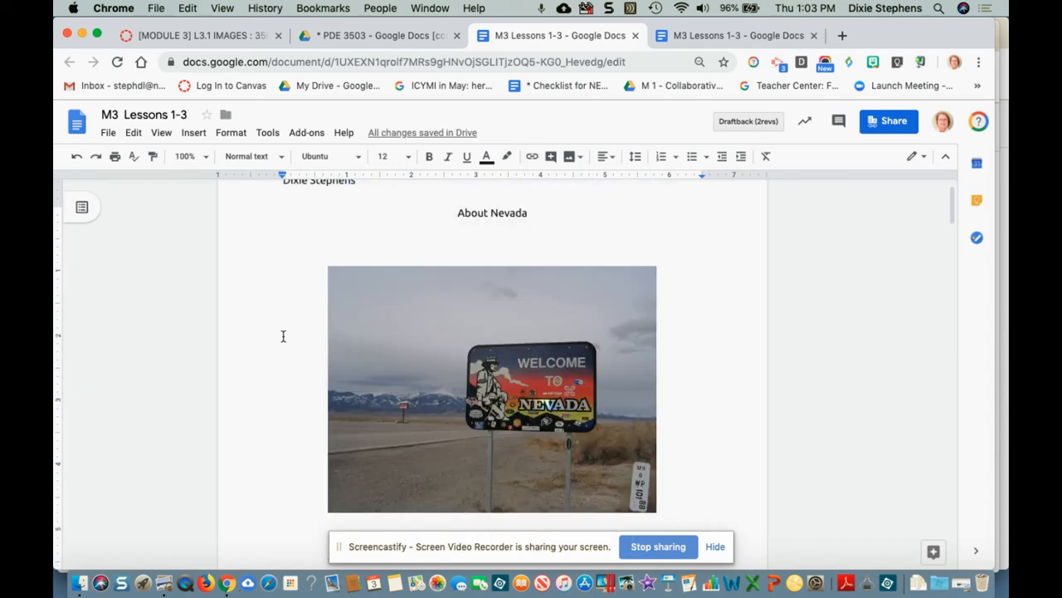
click(193, 133)
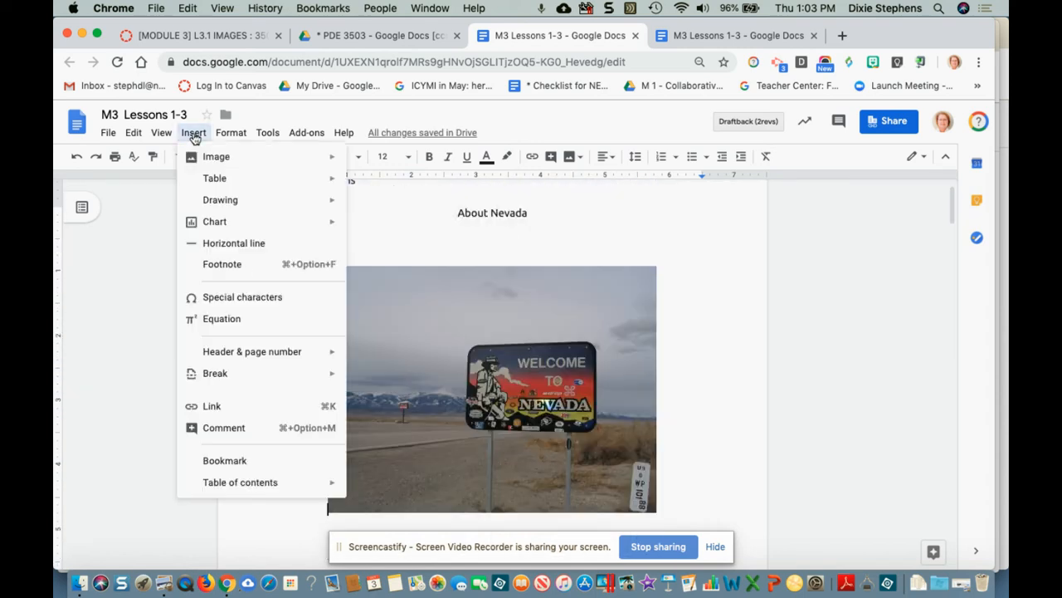
Step: Add bottom-right footer page numbers, running 1 through 5 across the document
mouse_move(243, 355)
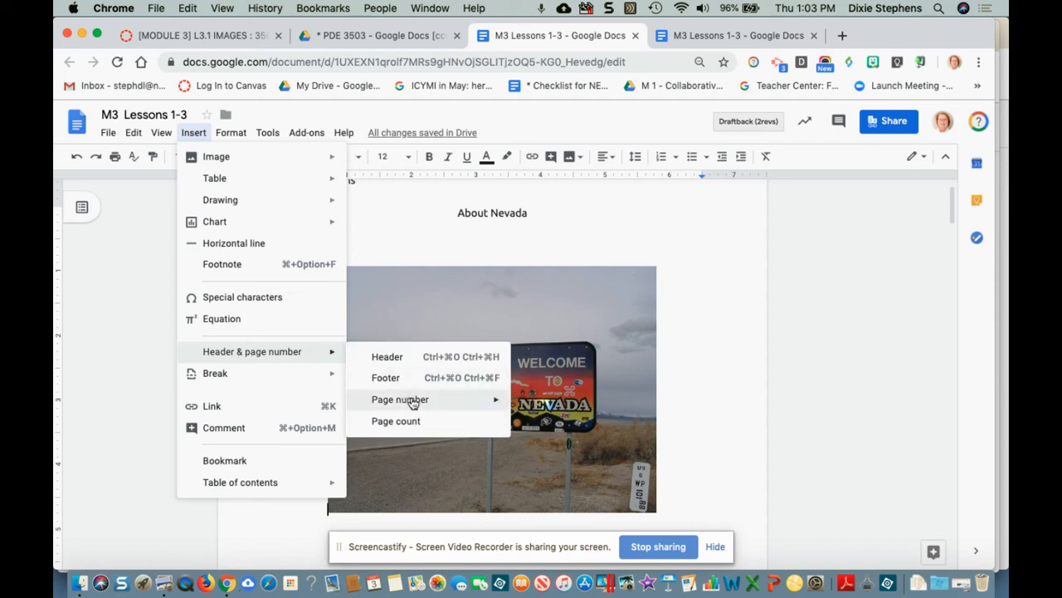
mouse_move(413, 405)
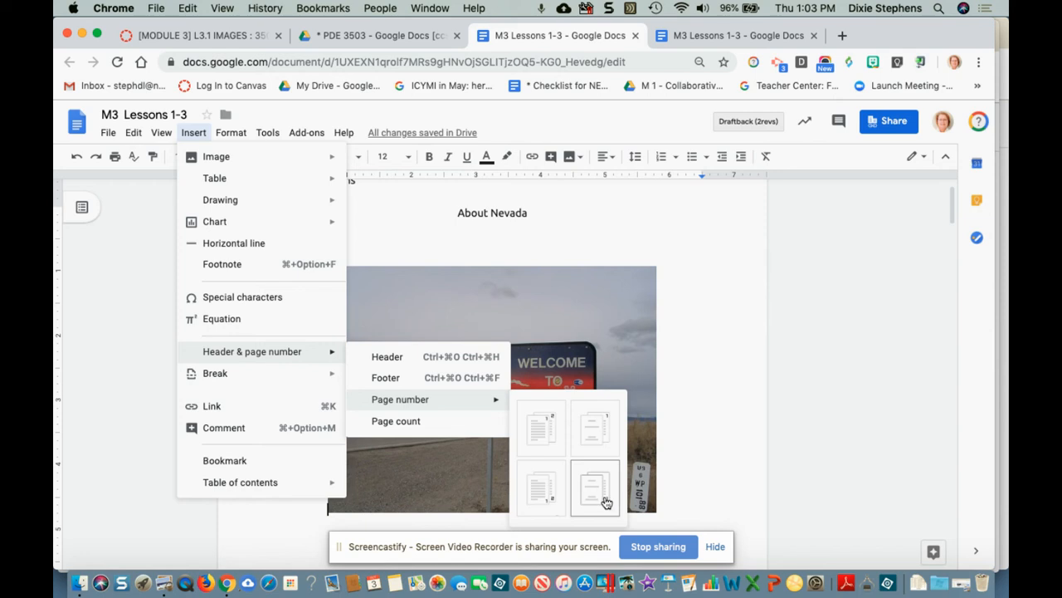
click(544, 498)
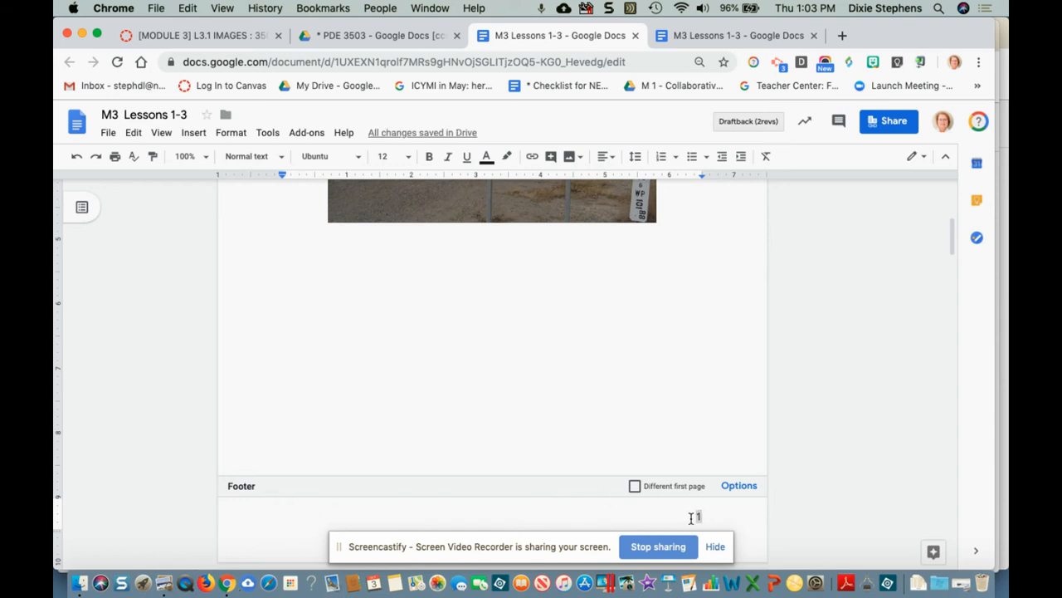
scroll(688, 502, down, 2)
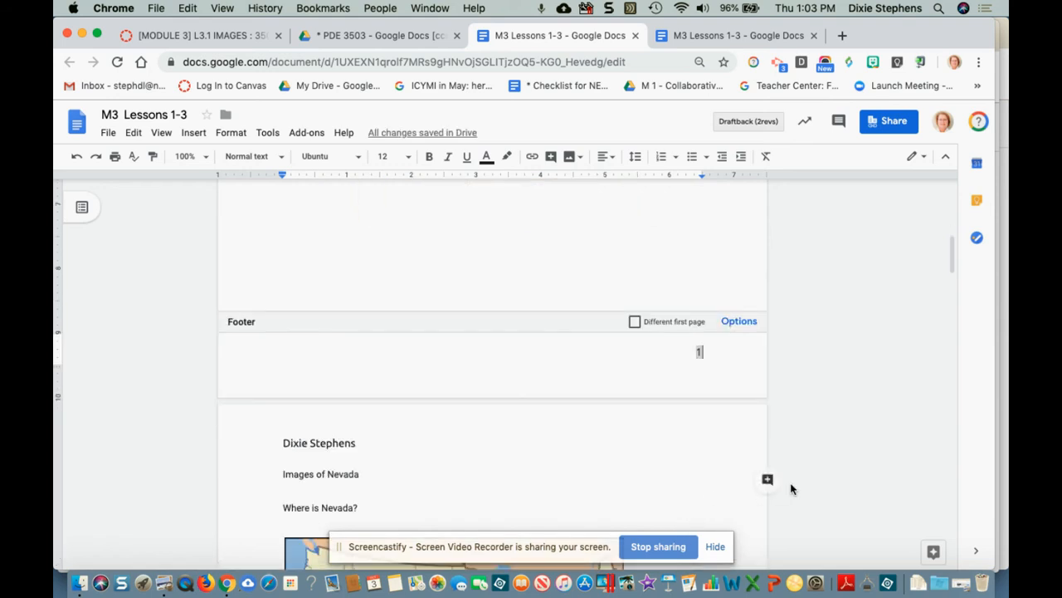
click(789, 487)
scroll(722, 481, down, 8)
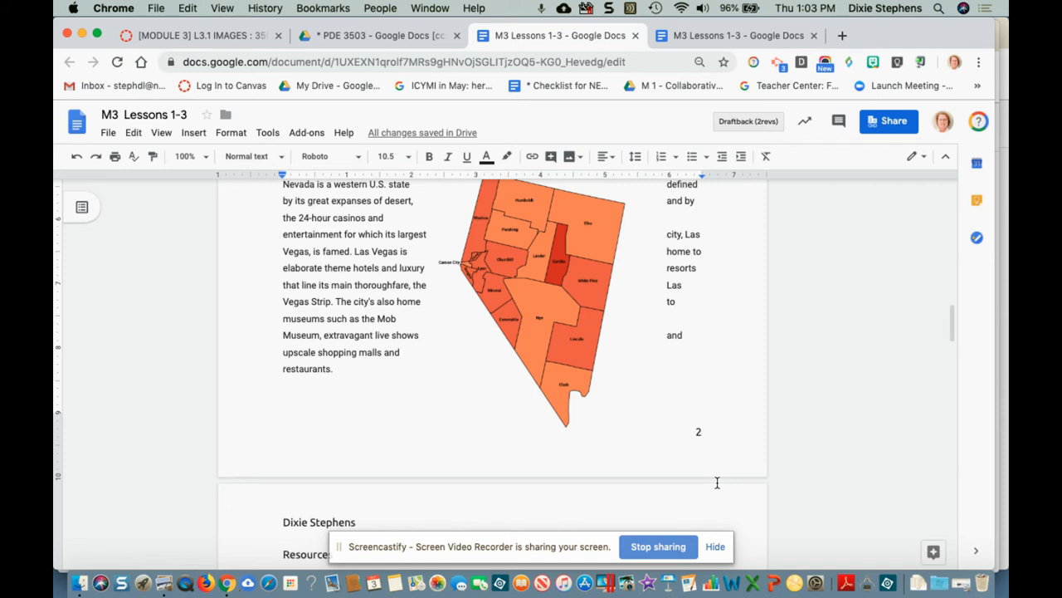
scroll(720, 486, down, 15)
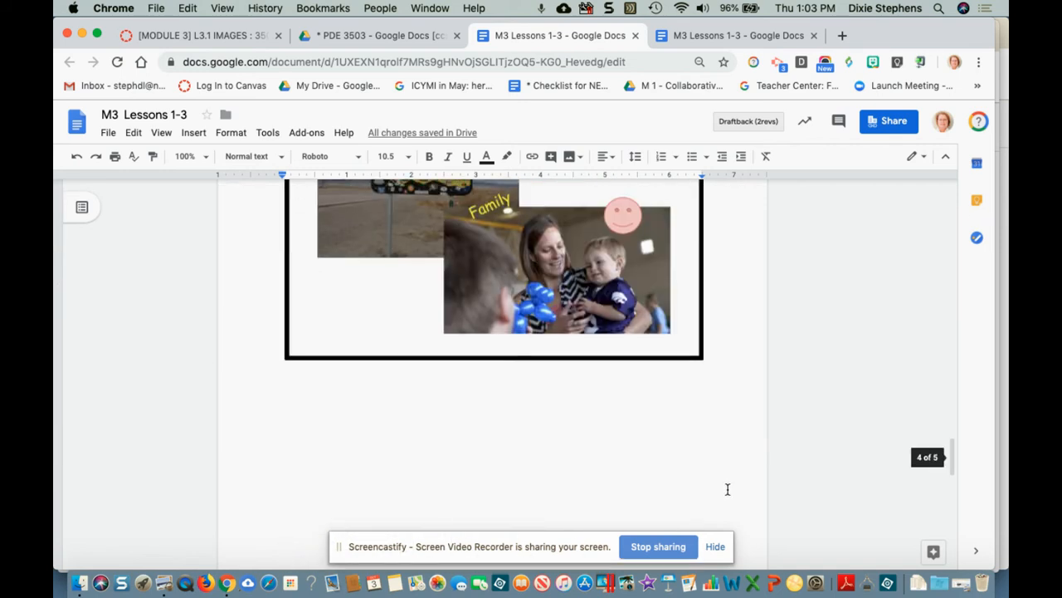
scroll(728, 490, down, 10)
scroll(732, 492, up, 20)
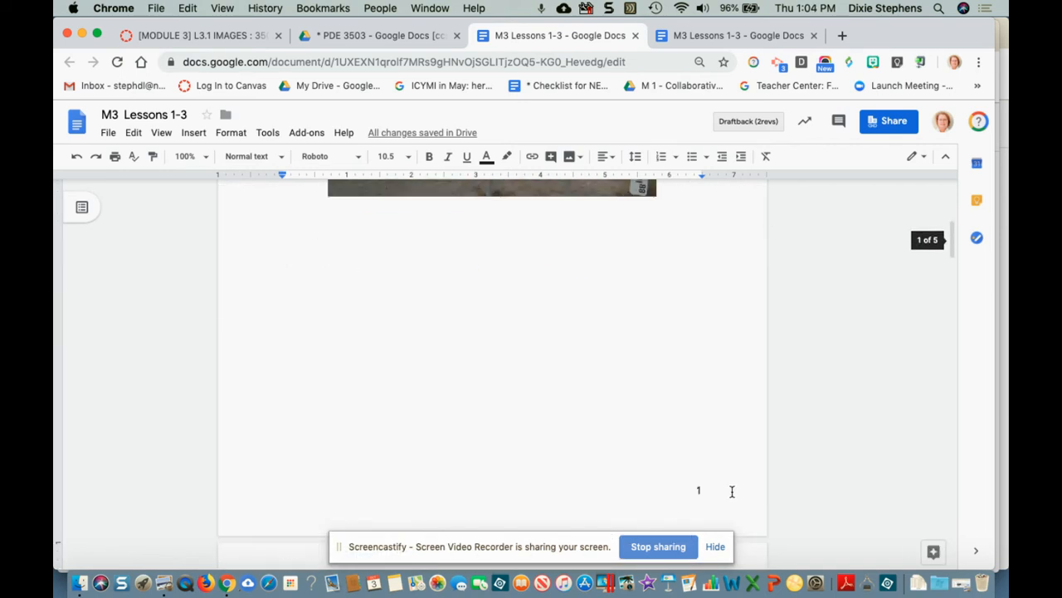
Step: Change the footer to read 'Pg 1 of' followed by the inserted total page count
click(680, 492)
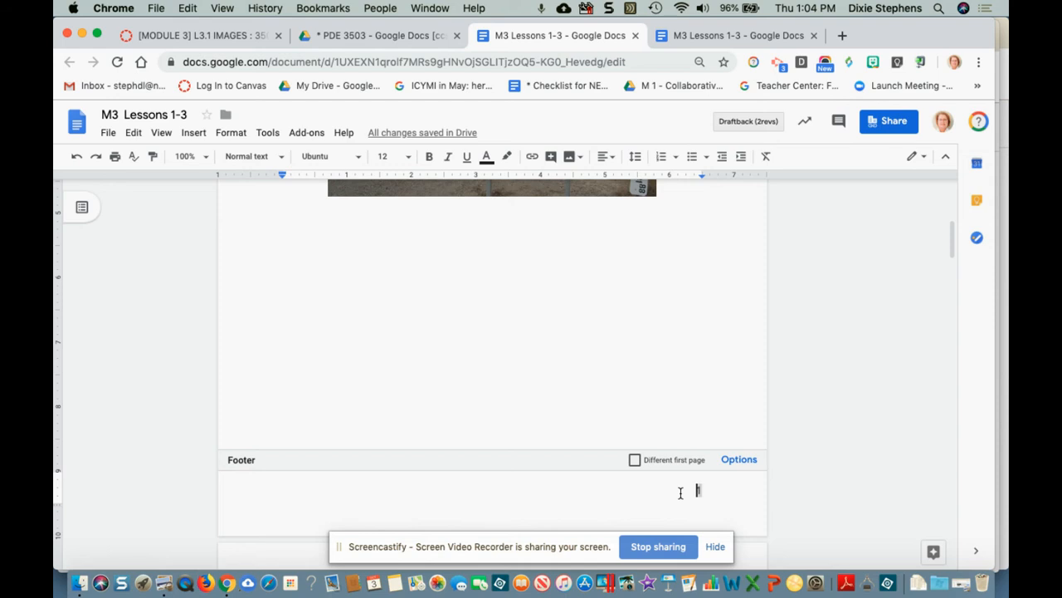
text(Pg 1 of)
click(193, 134)
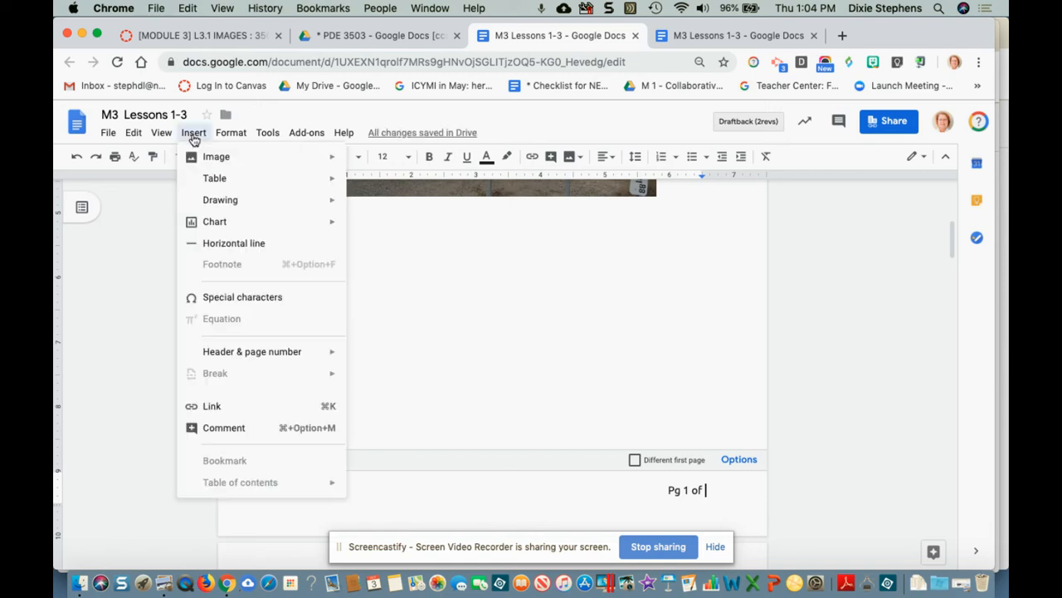
mouse_move(257, 351)
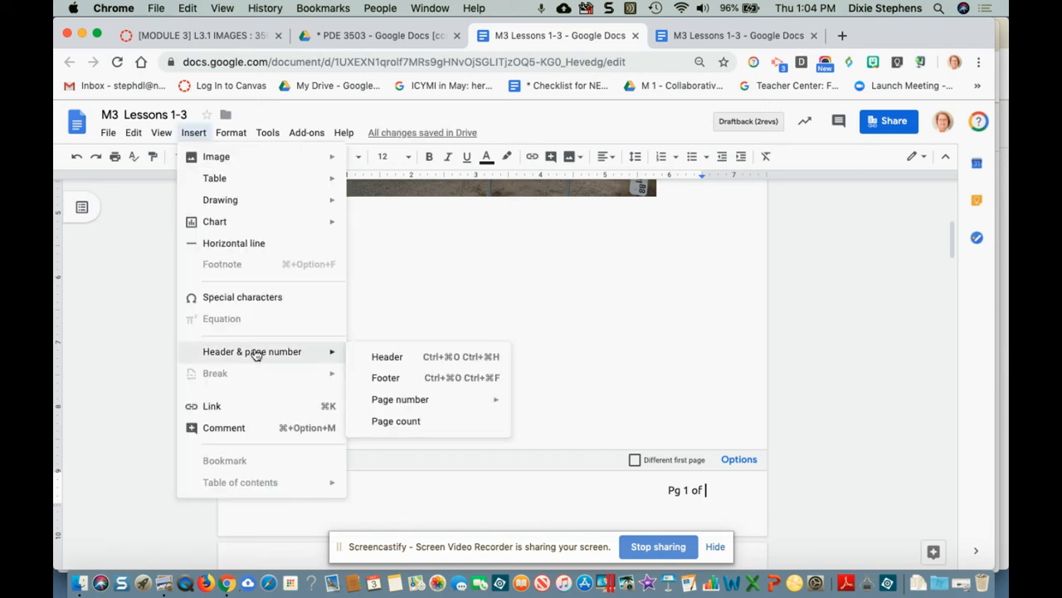
click(396, 421)
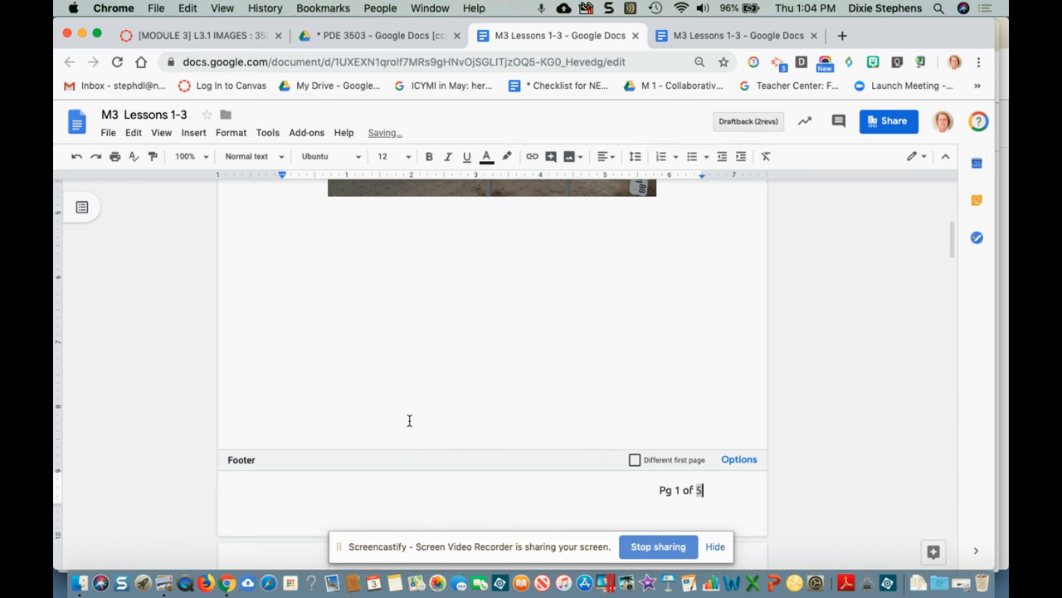
key(Escape)
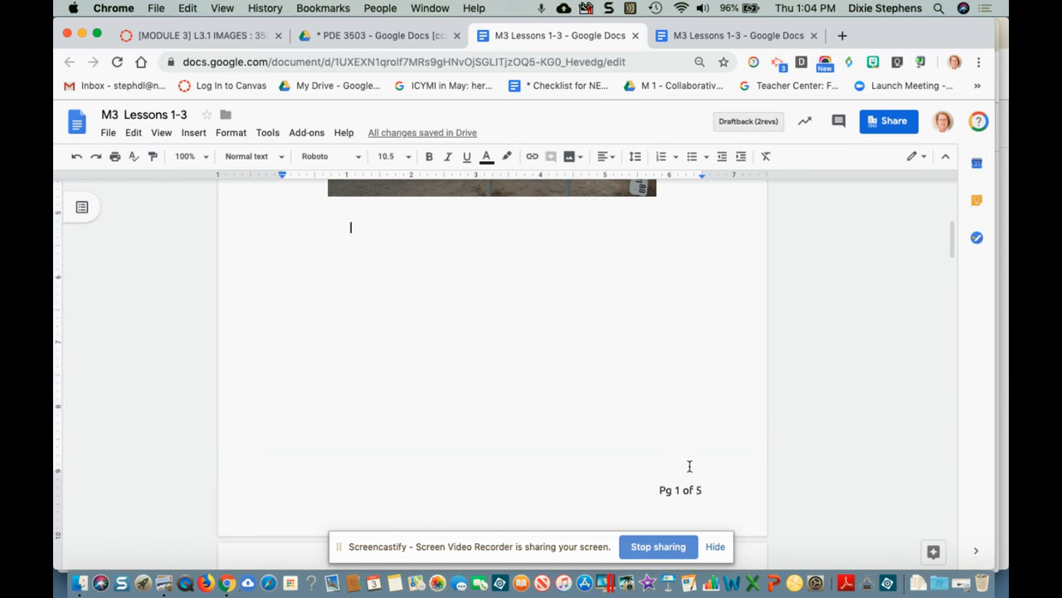
scroll(688, 463, down, 15)
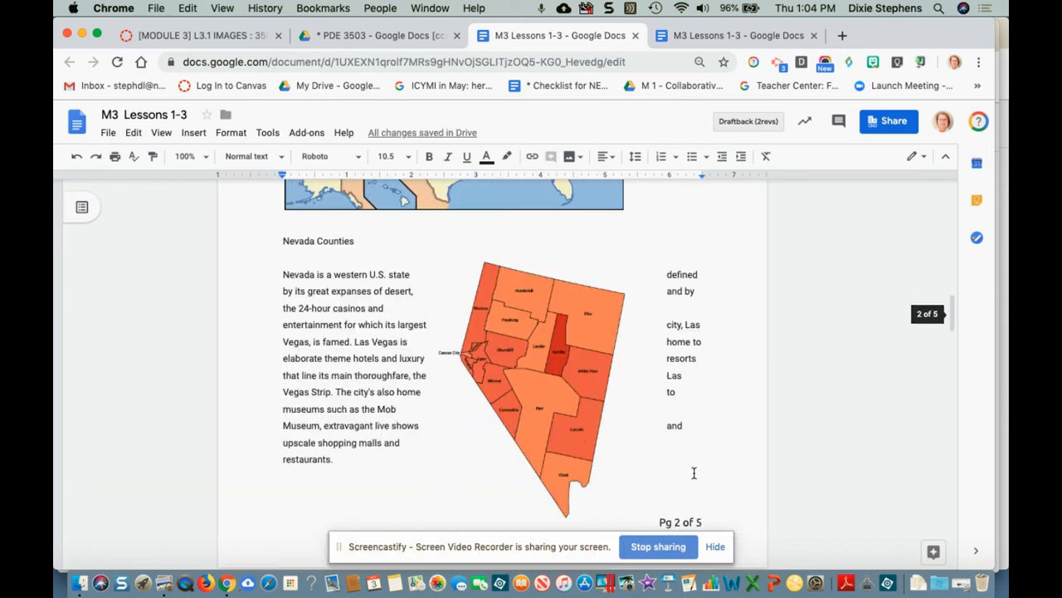
Step: Check that the page 2 footer shows its own page count
scroll(694, 472, down, 4)
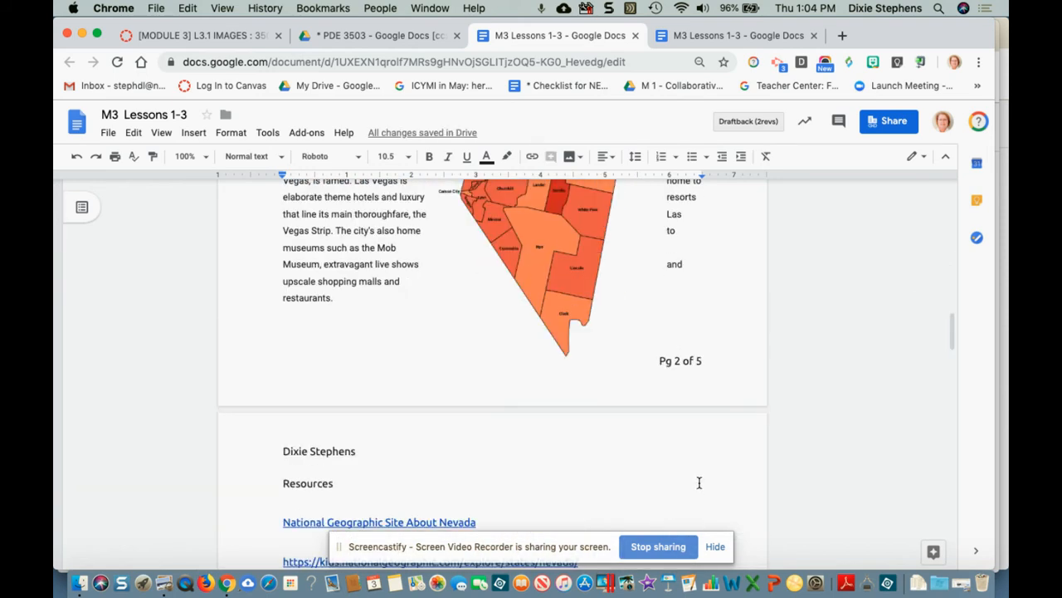
double_click(700, 362)
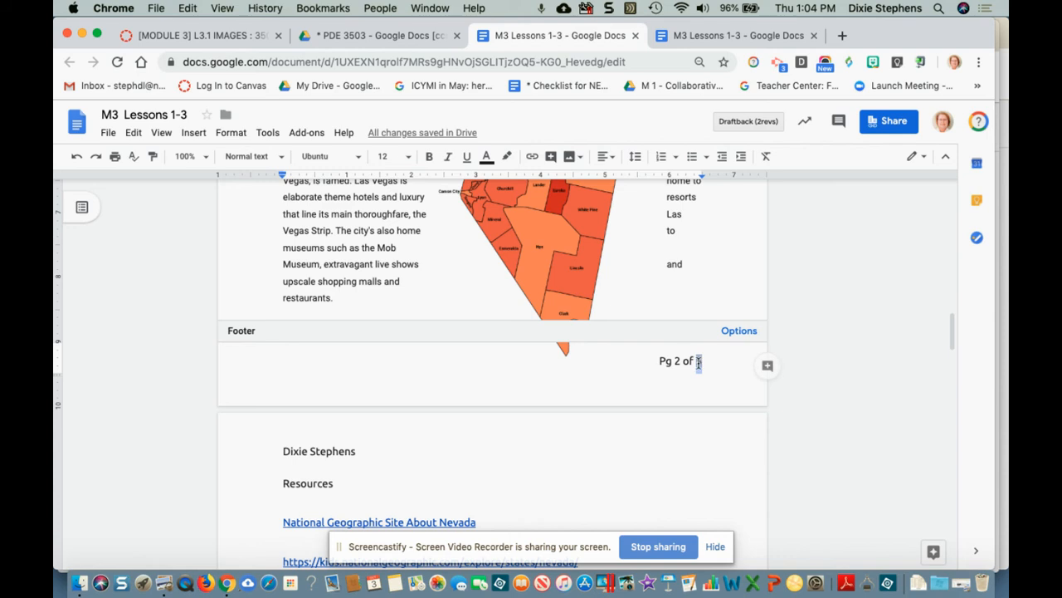
click(655, 365)
click(693, 465)
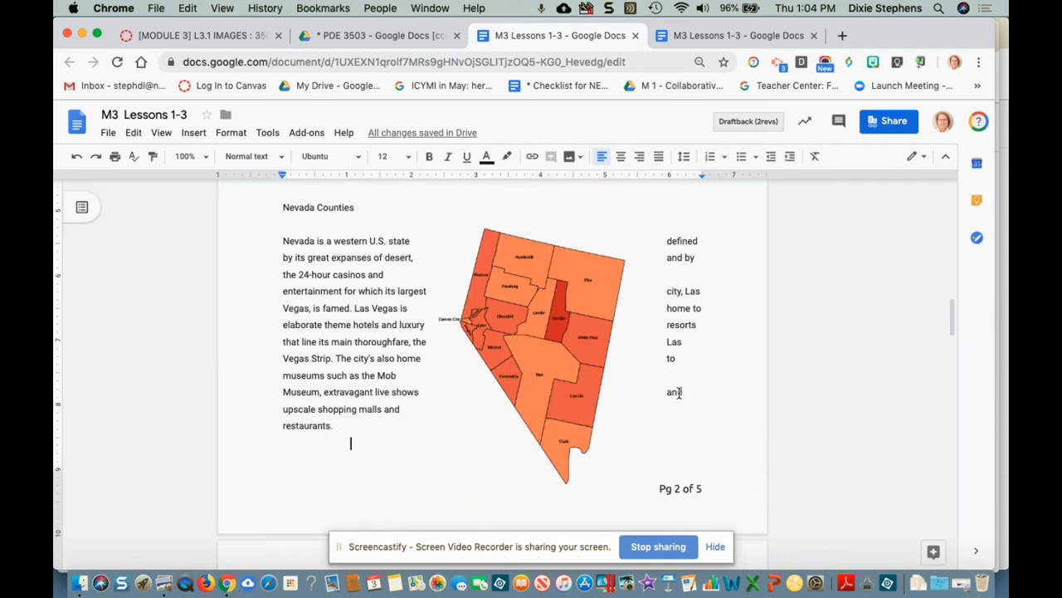
click(677, 490)
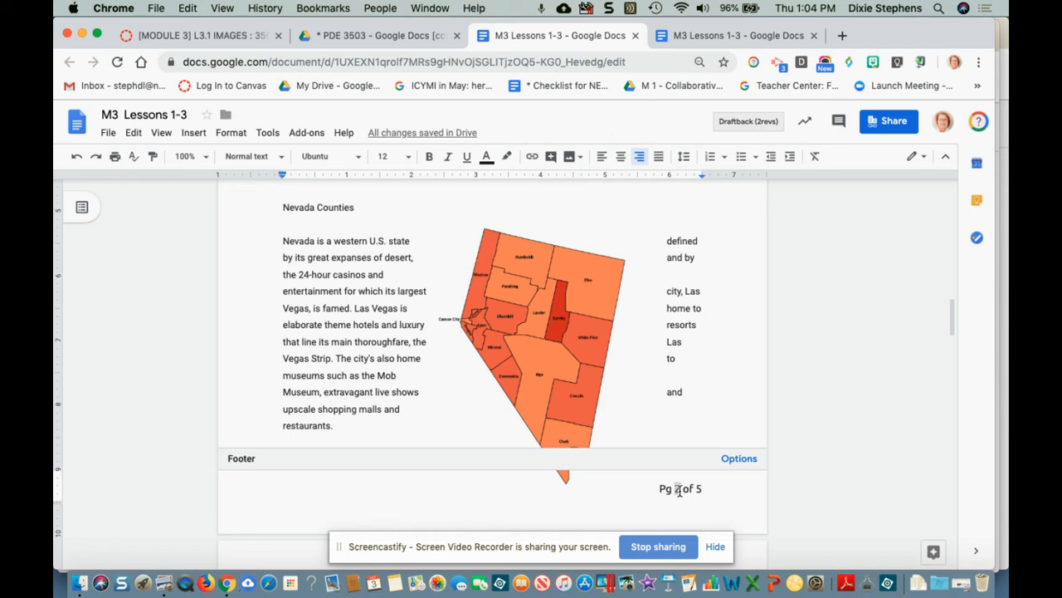
Step: Drag the Nevada county map on page 2 slightly higher
click(553, 361)
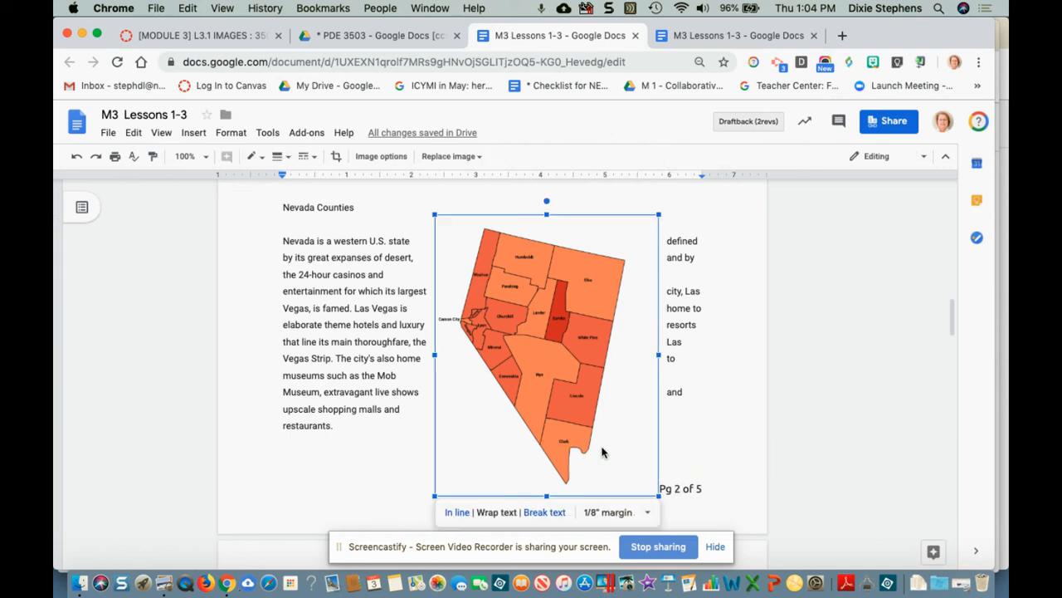
drag(540, 406, 537, 381)
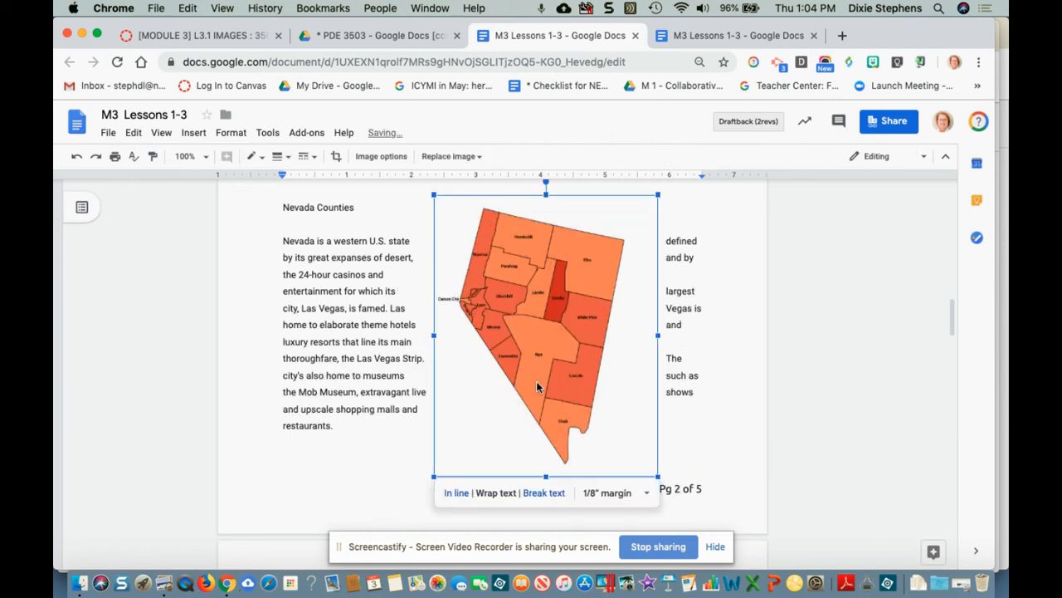
click(804, 438)
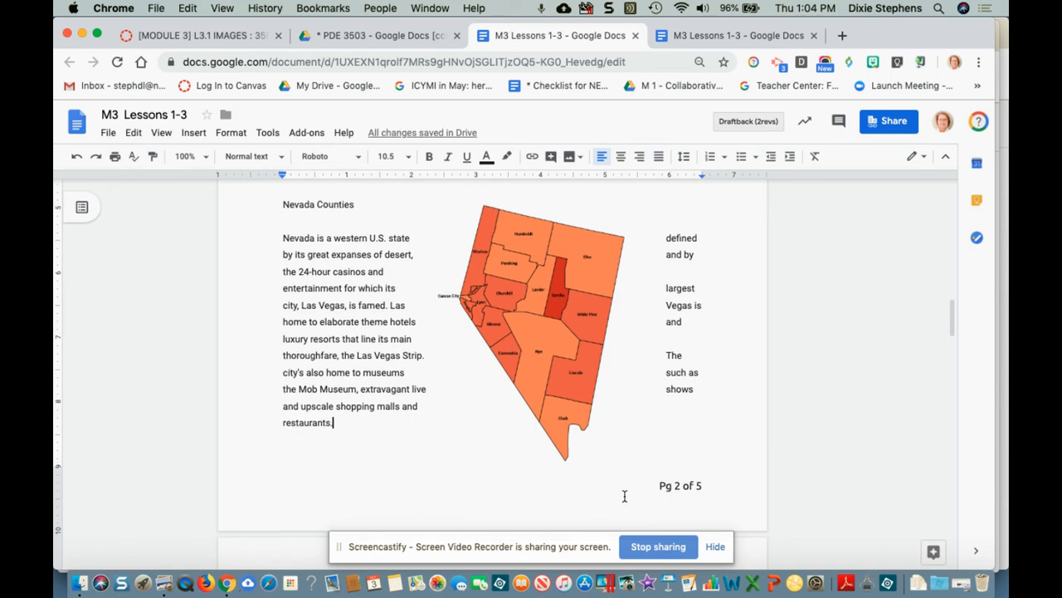
scroll(622, 498, down, 5)
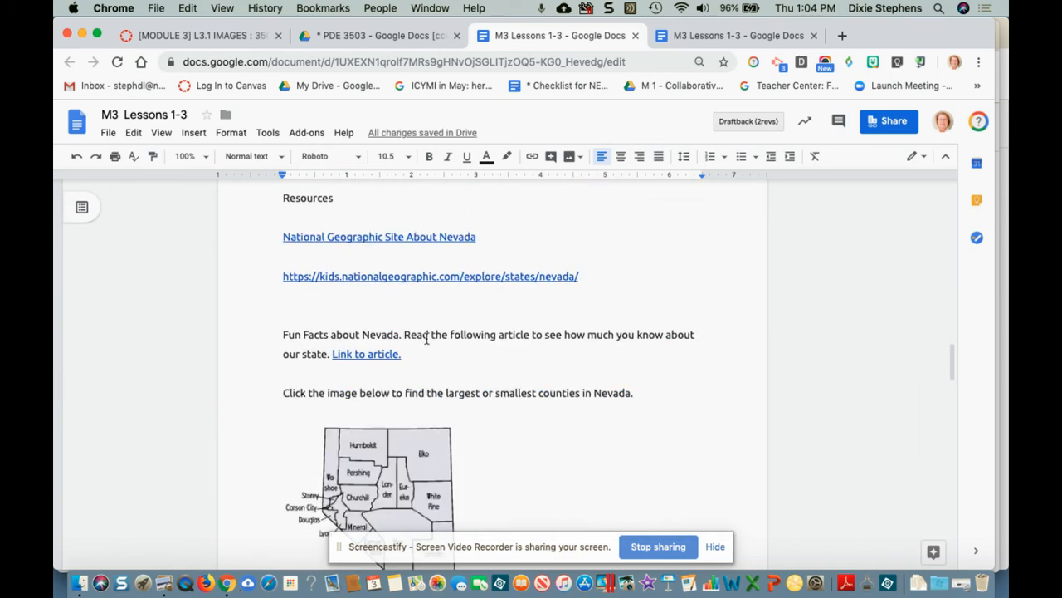
scroll(393, 287, up, 2)
Step: Scroll from the page 1 header down to the blank page 5
click(346, 252)
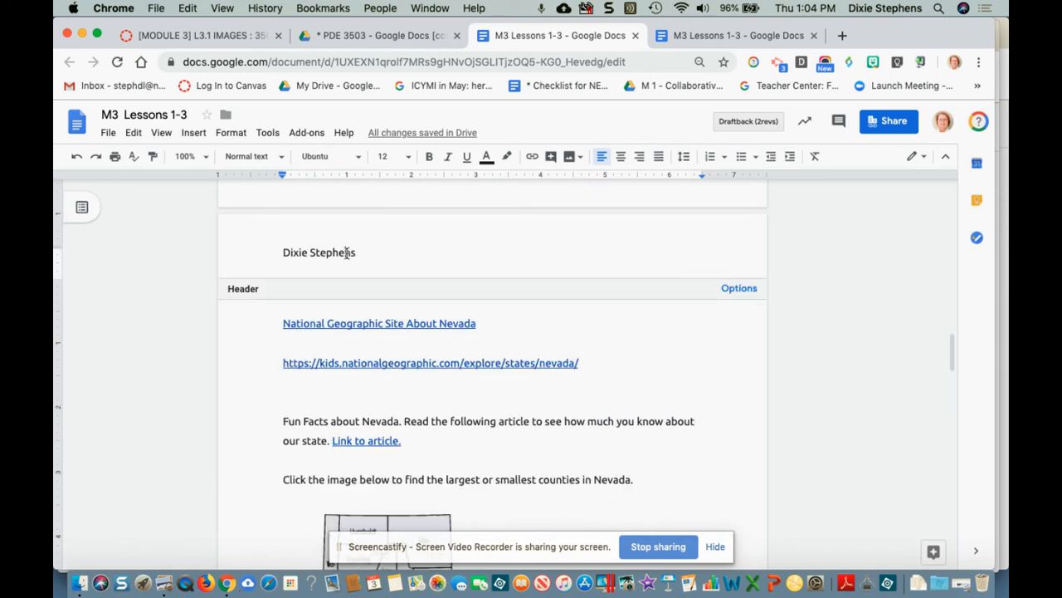
scroll(693, 411, down, 5)
scroll(693, 415, down, 10)
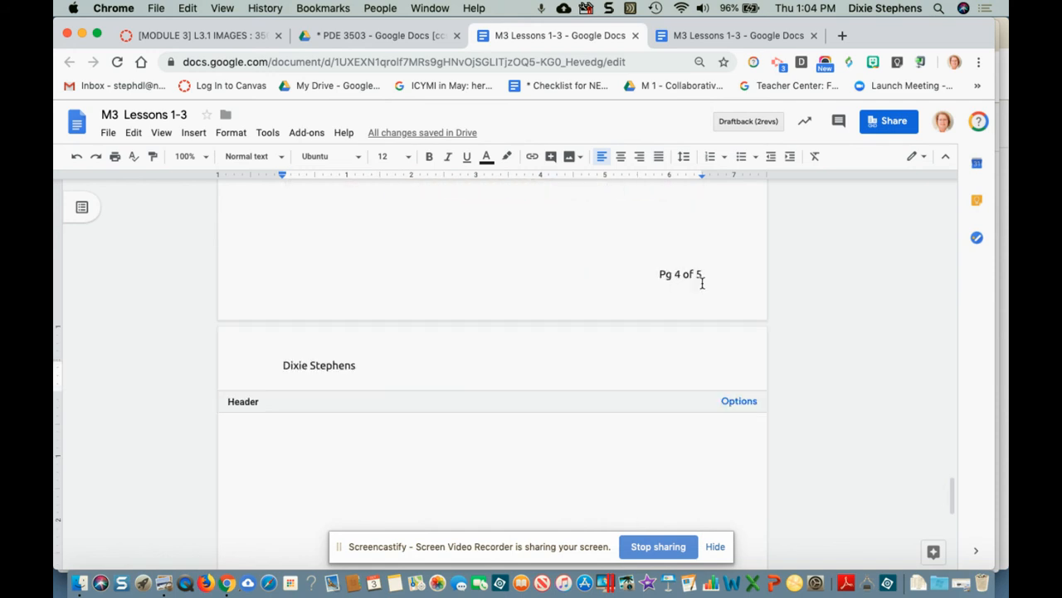
scroll(722, 382, down, 6)
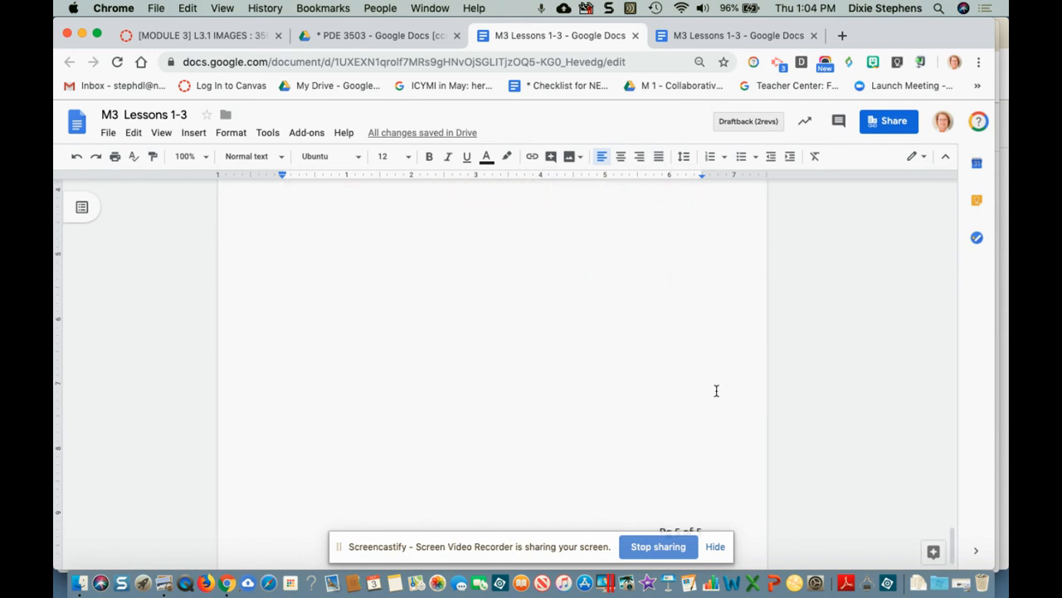
scroll(715, 388, up, 3)
scroll(717, 391, down, 3)
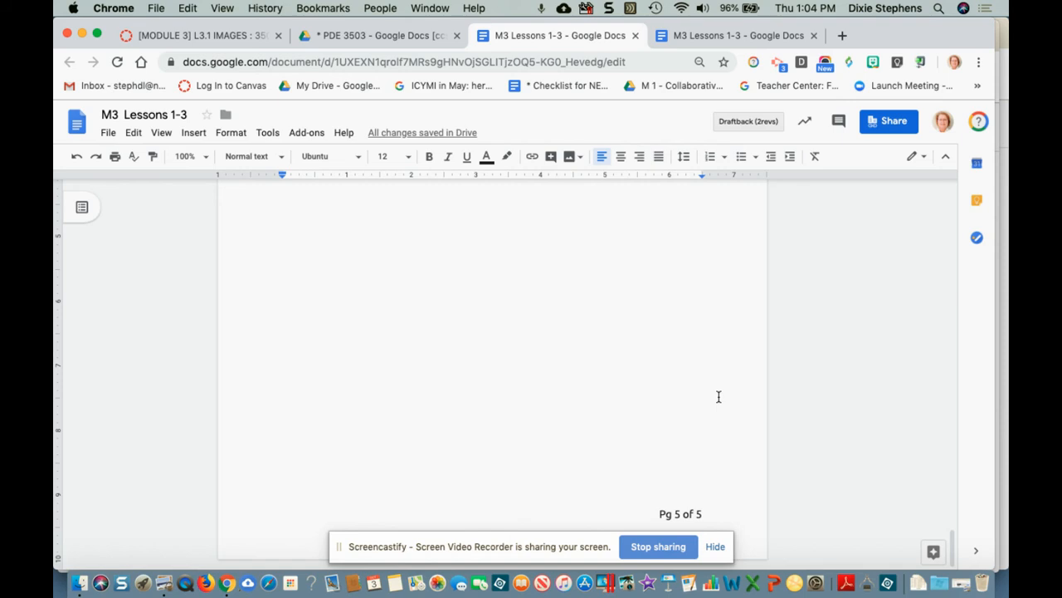
Step: Insert a page break at the top of page 5, then reload the document
click(495, 363)
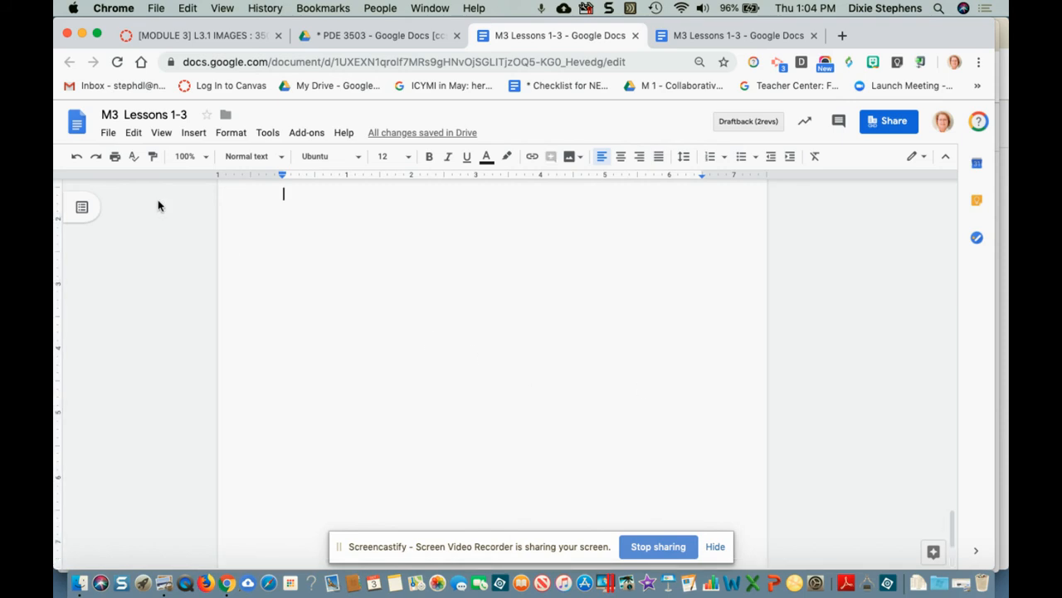
click(193, 133)
mouse_move(251, 375)
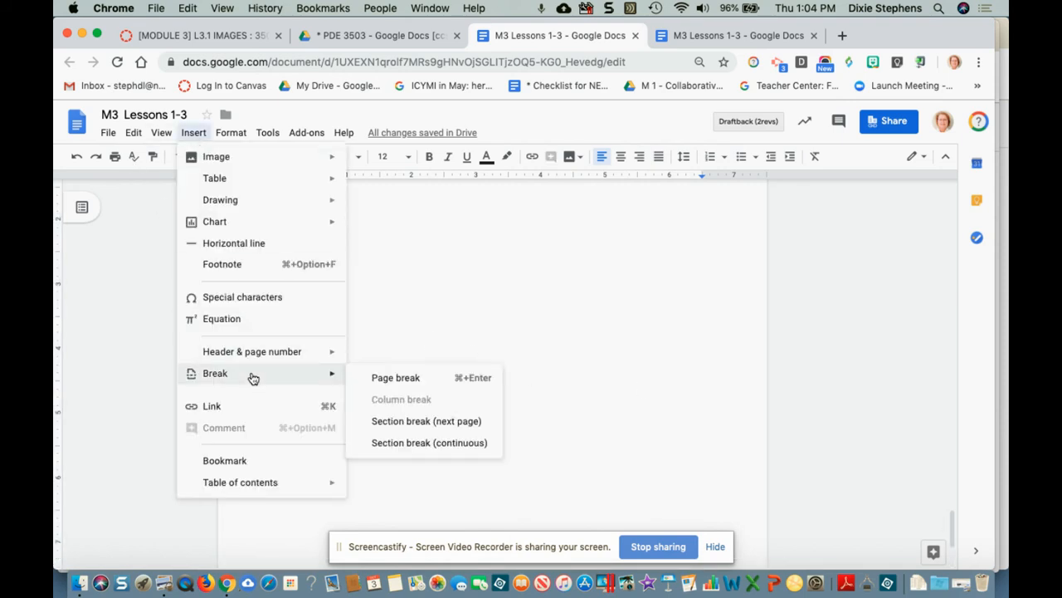
click(375, 380)
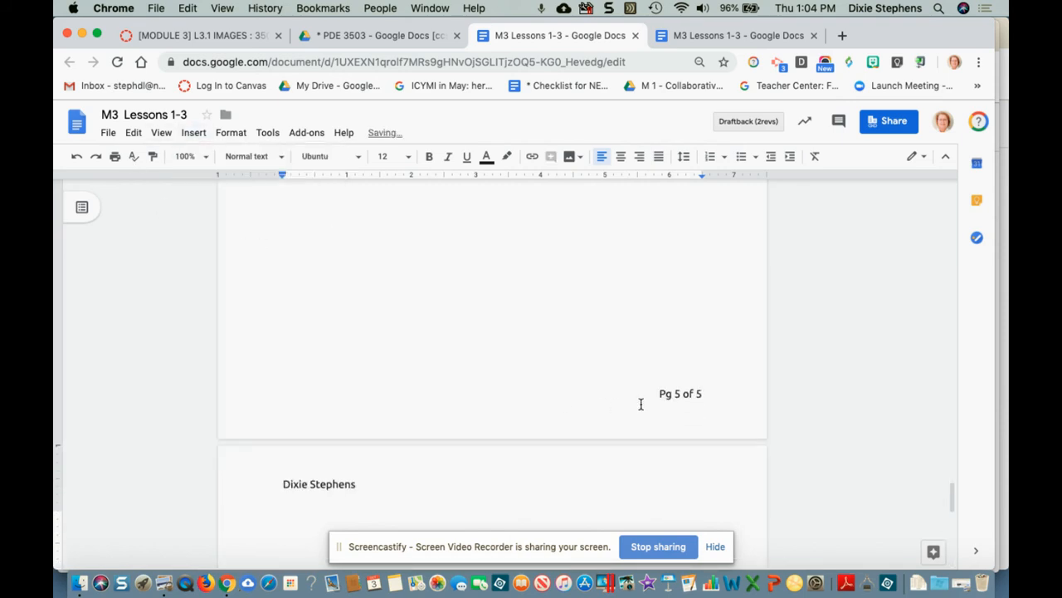
scroll(643, 405, down, 10)
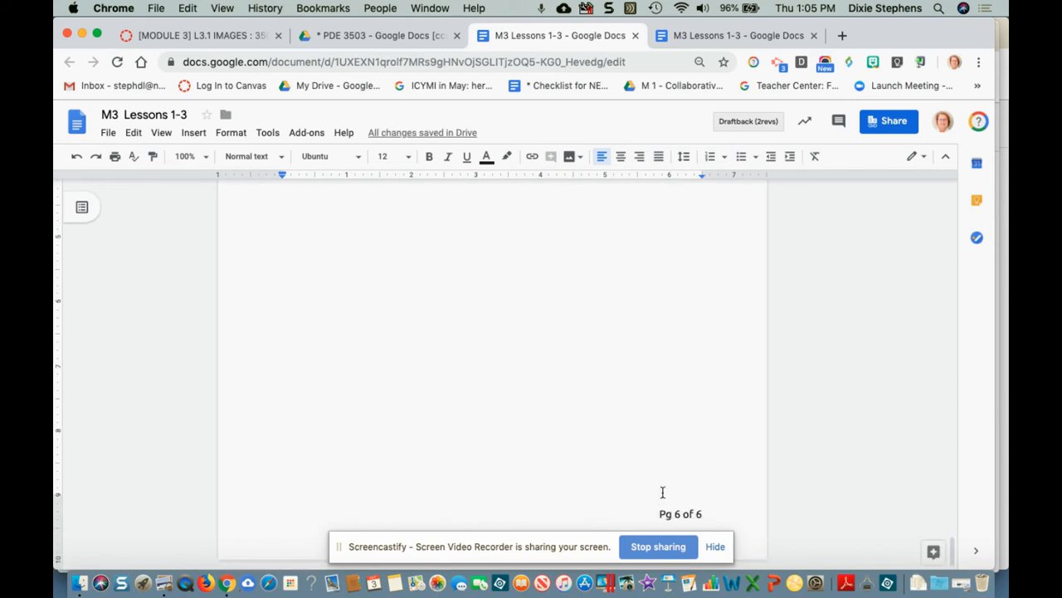
scroll(723, 486, up, 9)
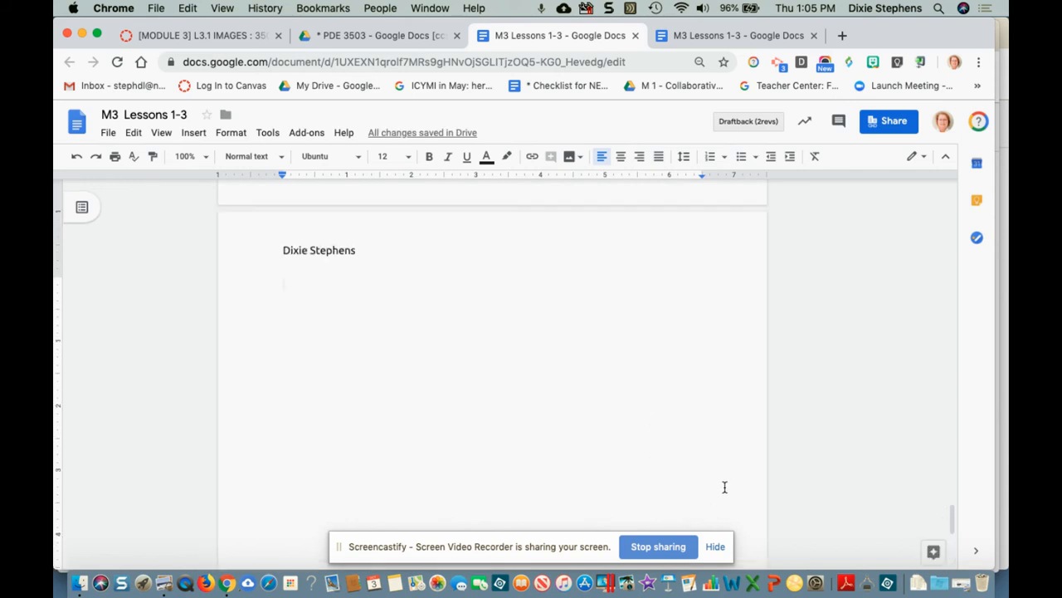
scroll(531, 290, down, 4)
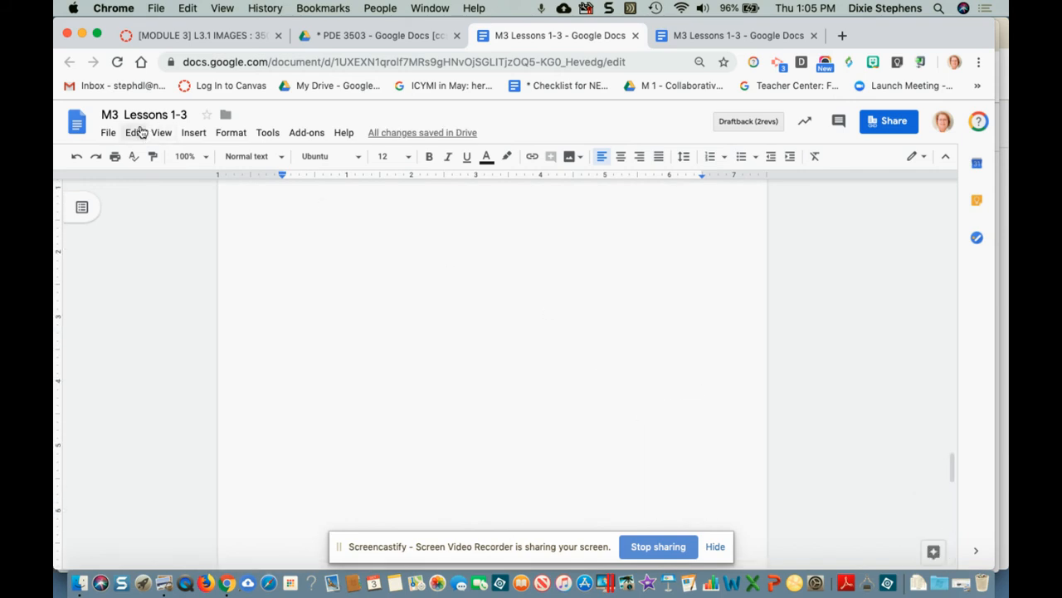
click(118, 63)
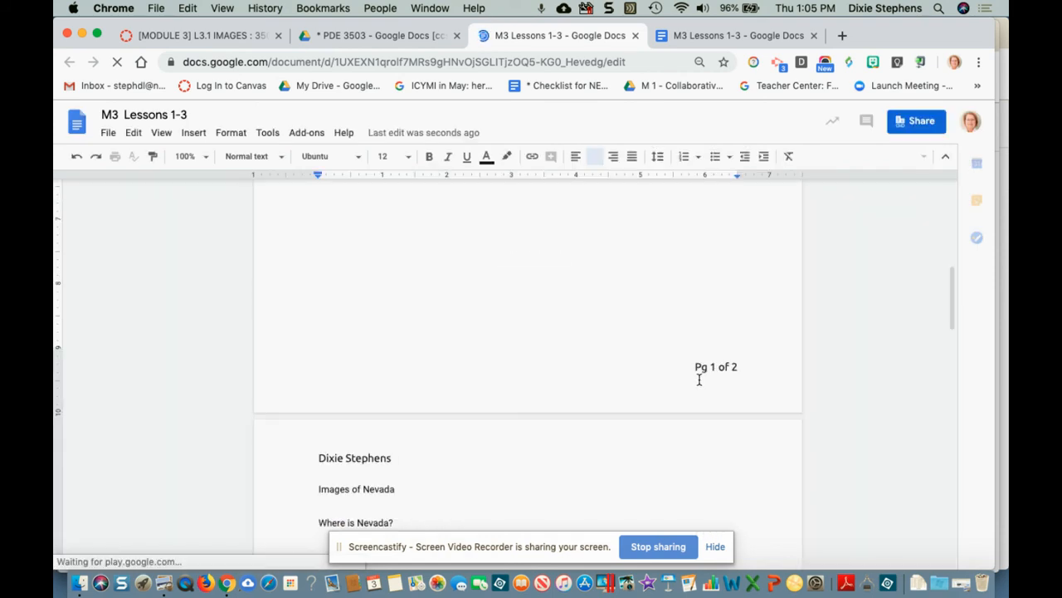
Step: Scroll through the pages confirming footers like 'Pg 3 of 6', then return to page 1
scroll(704, 384, down, 3)
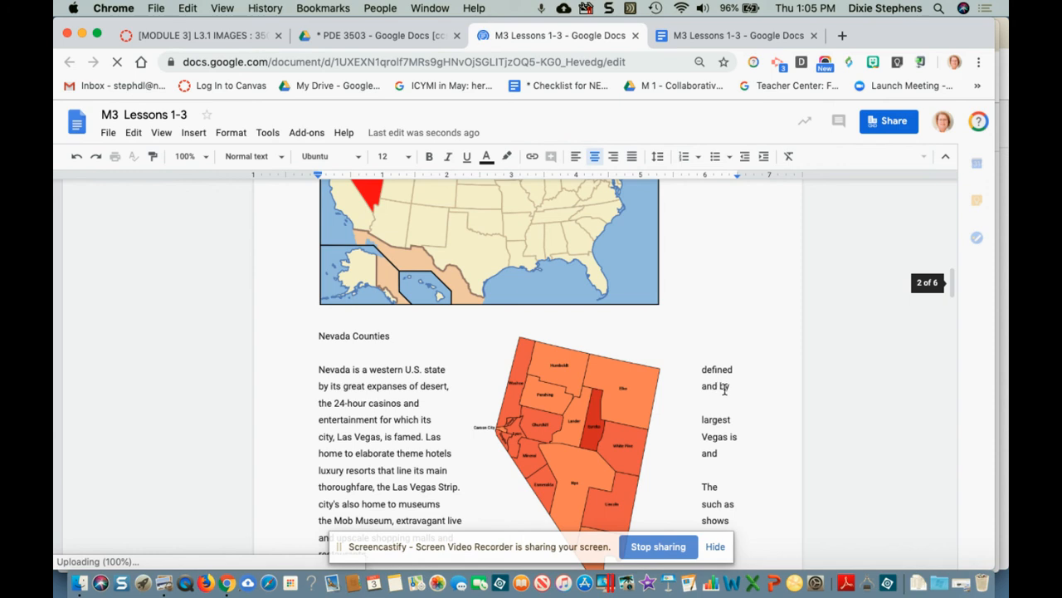
scroll(864, 407, down, 7)
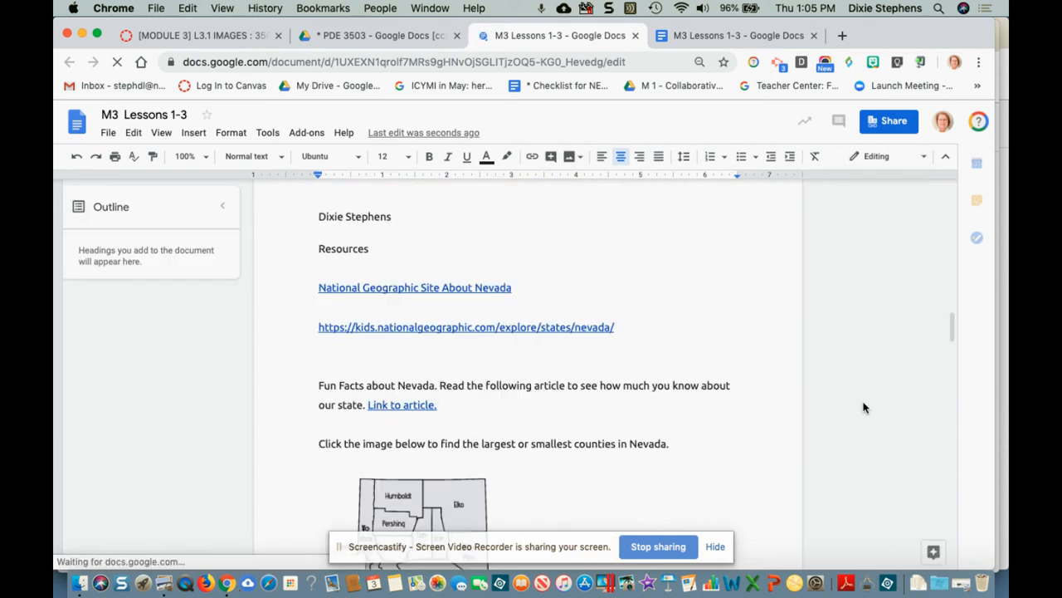
scroll(864, 409, down, 3)
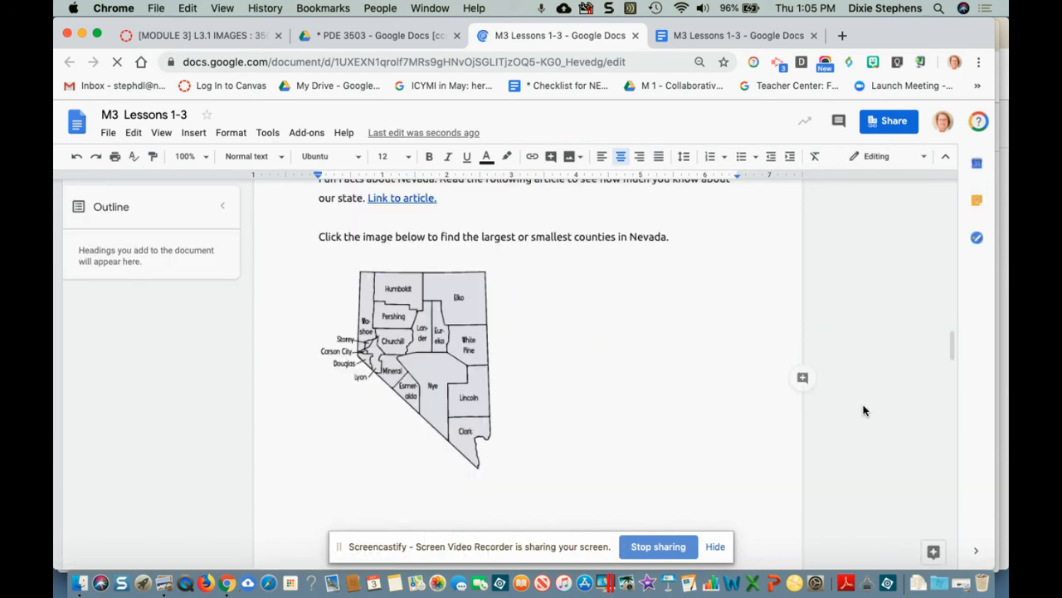
scroll(863, 411, down, 5)
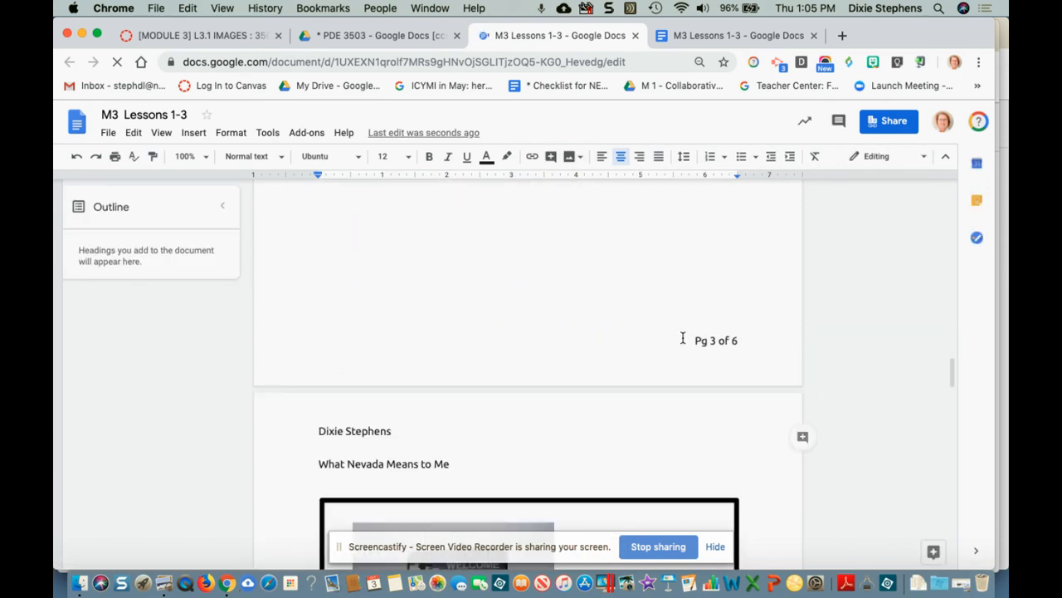
double_click(730, 342)
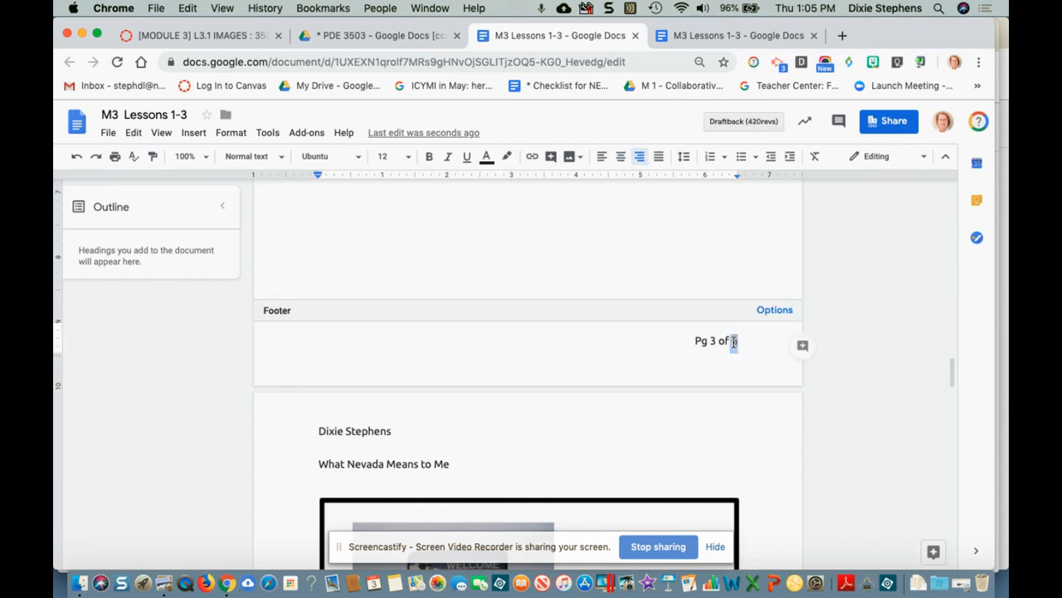
click(884, 375)
scroll(883, 375, up, 5)
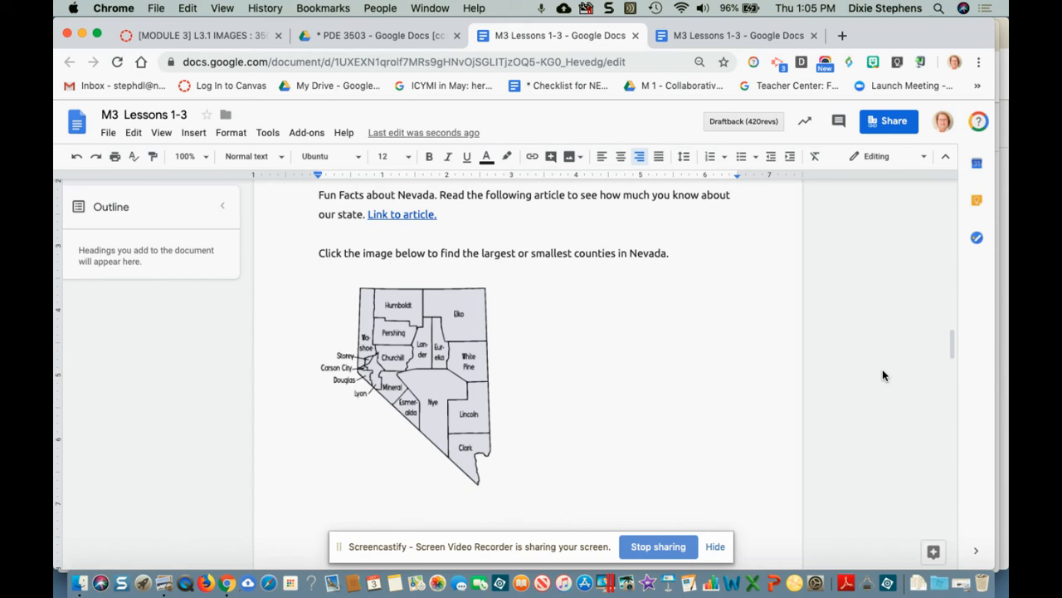
scroll(882, 375, up, 10)
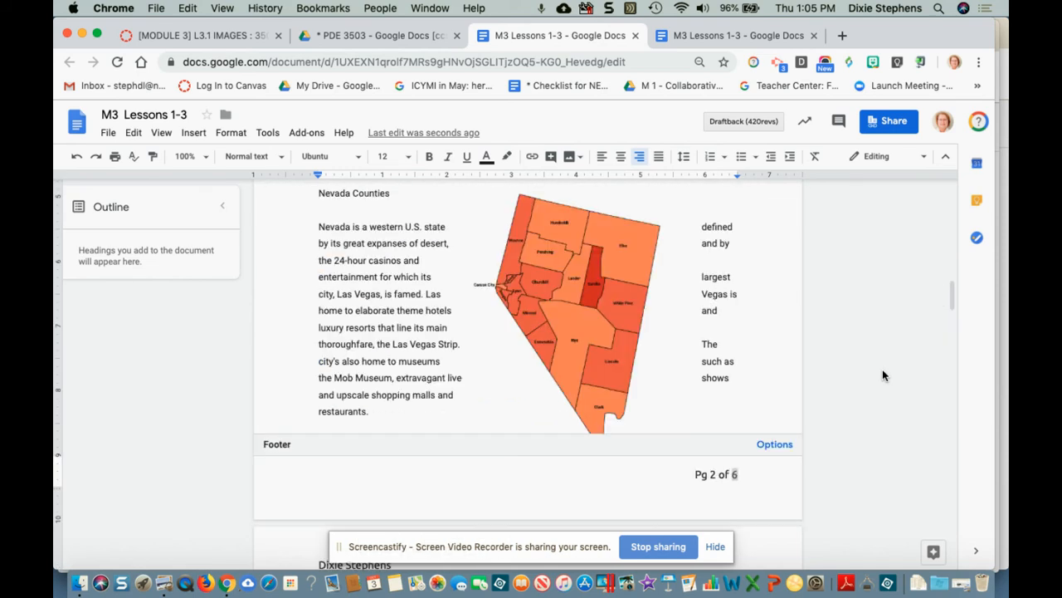
scroll(883, 375, up, 10)
scroll(882, 376, up, 5)
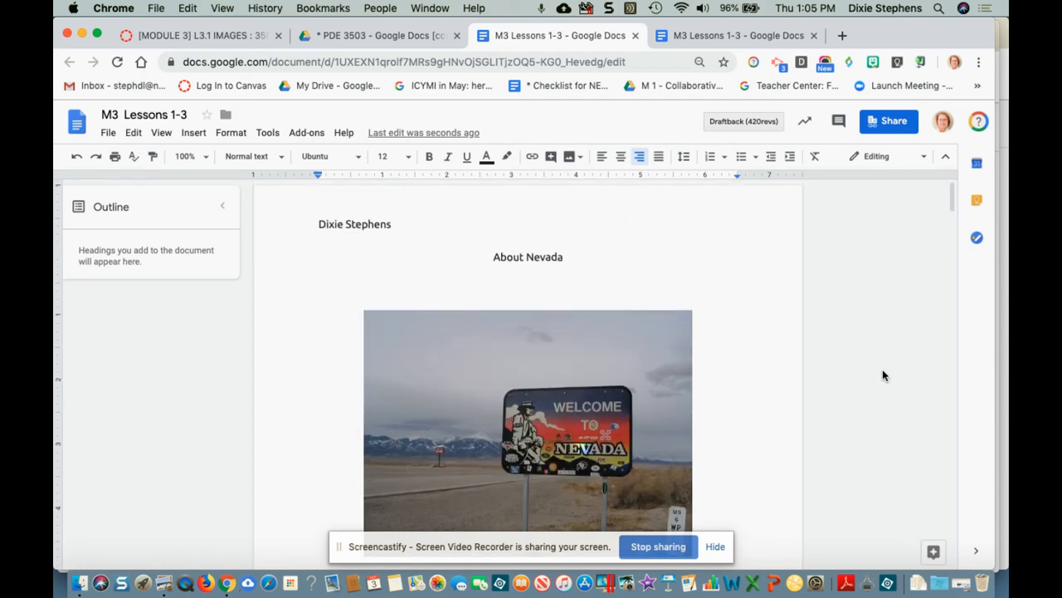
Step: Browse the Format menu and paragraph style list without applying any changes
click(488, 258)
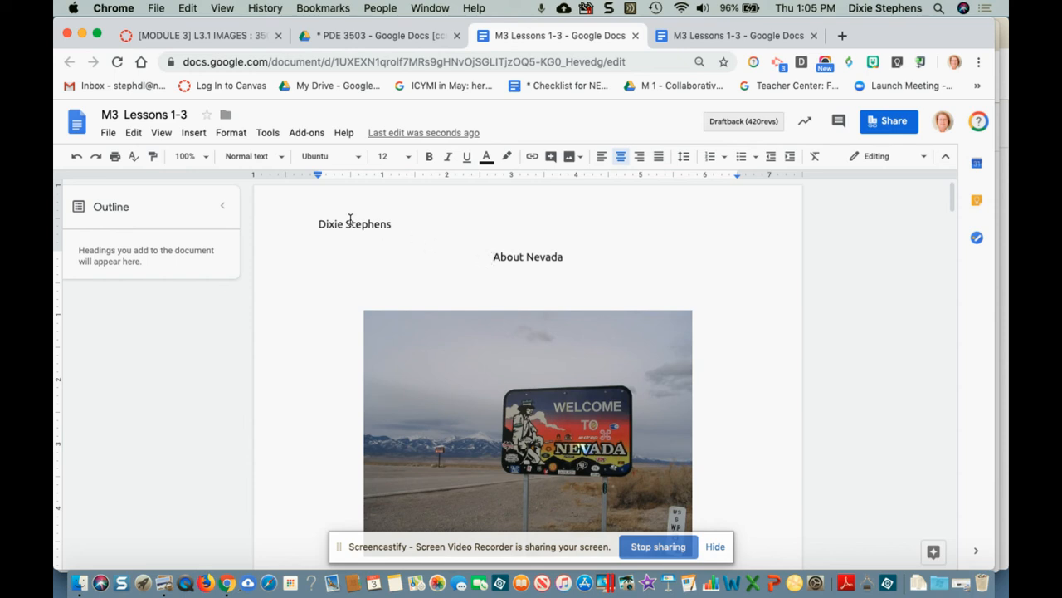
click(236, 134)
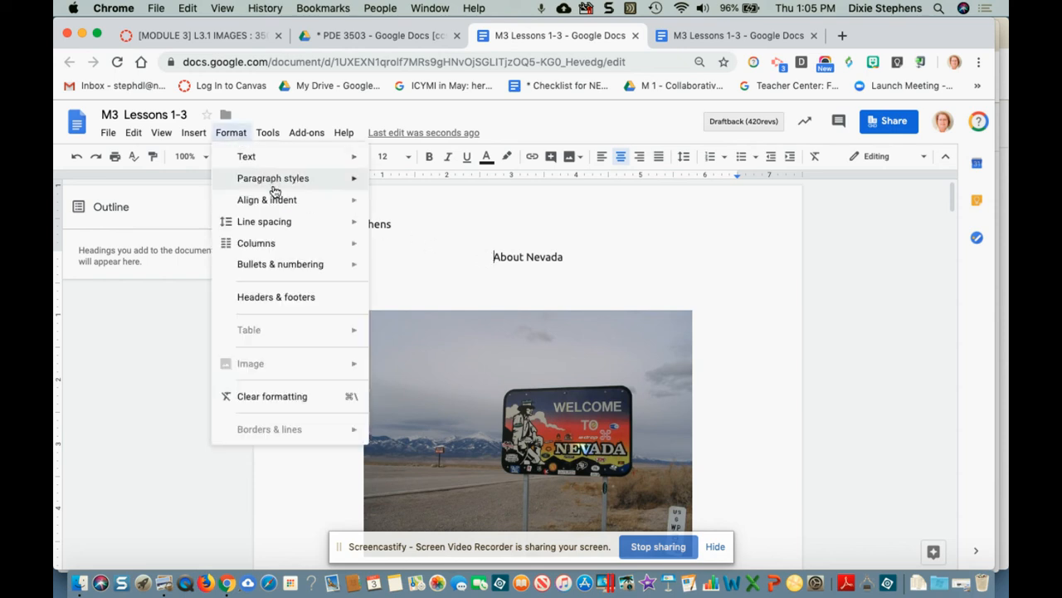
mouse_move(275, 191)
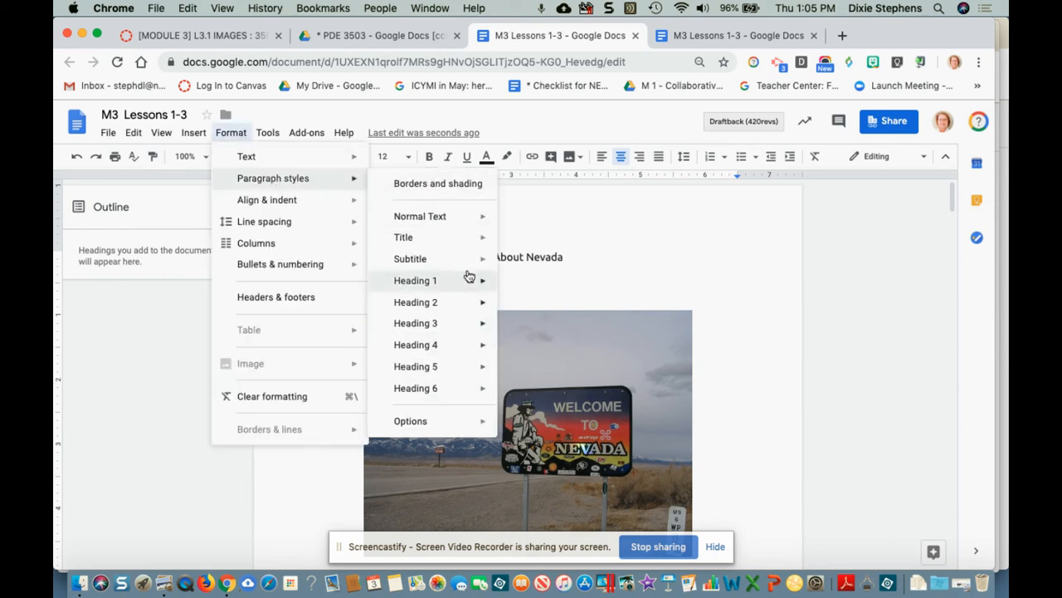
click(665, 276)
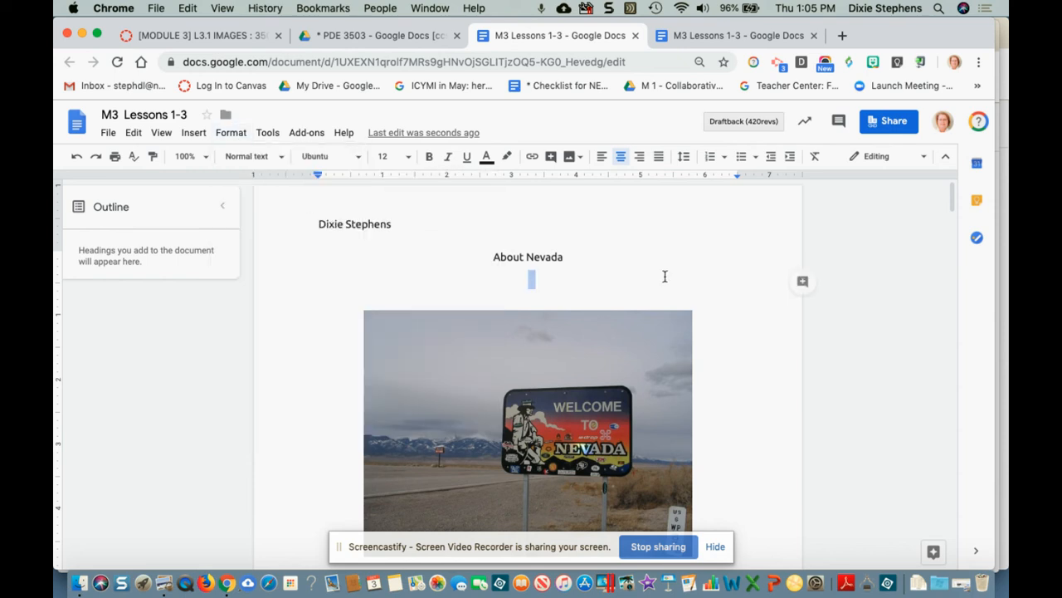
click(282, 156)
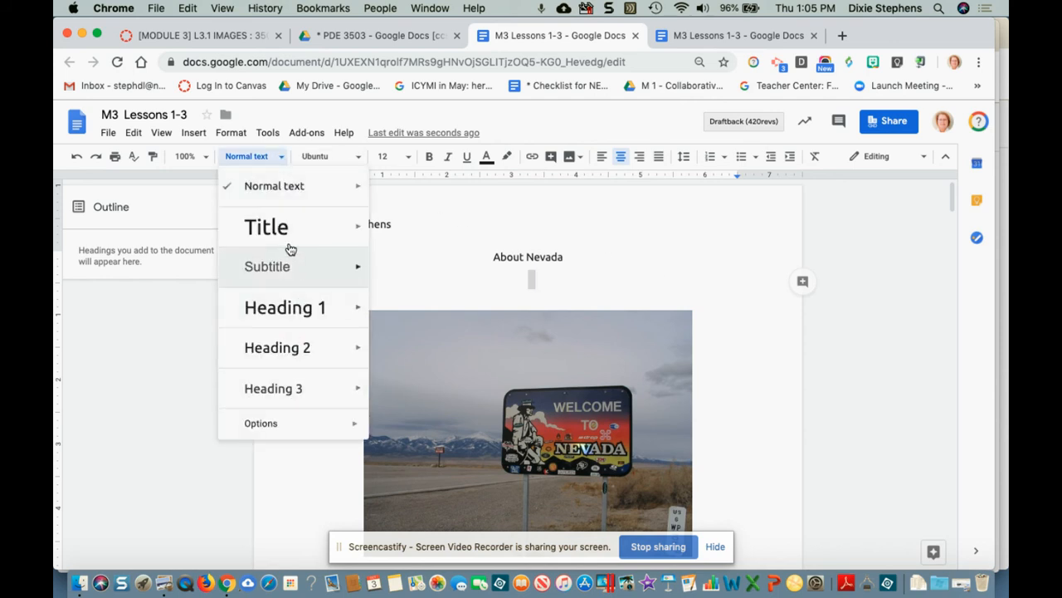
click(431, 280)
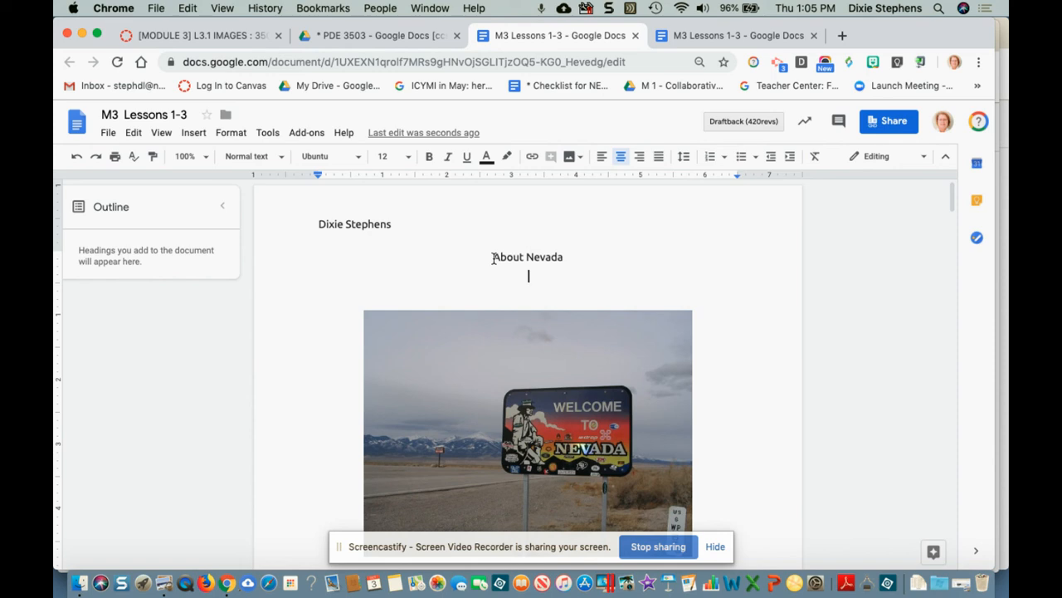
Step: Apply the Title style to the 'About Nevada' line
drag(494, 257, 567, 257)
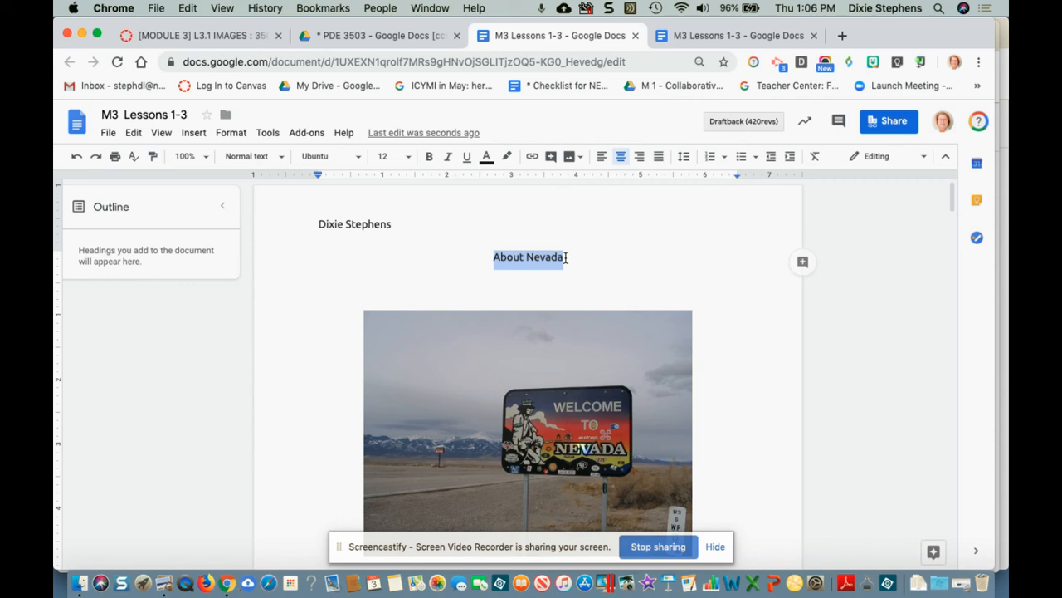
click(282, 157)
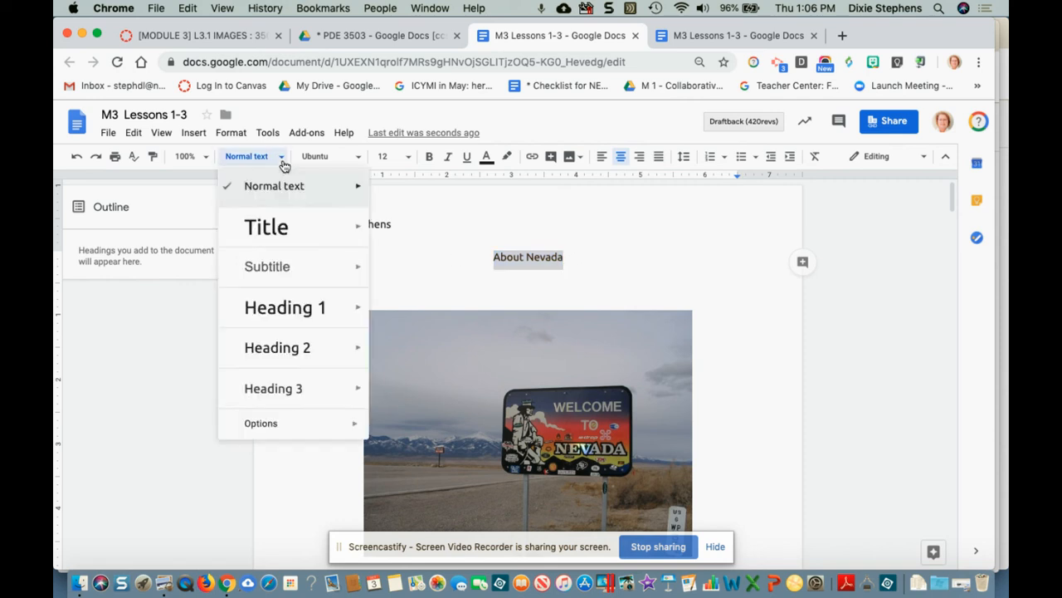
click(274, 224)
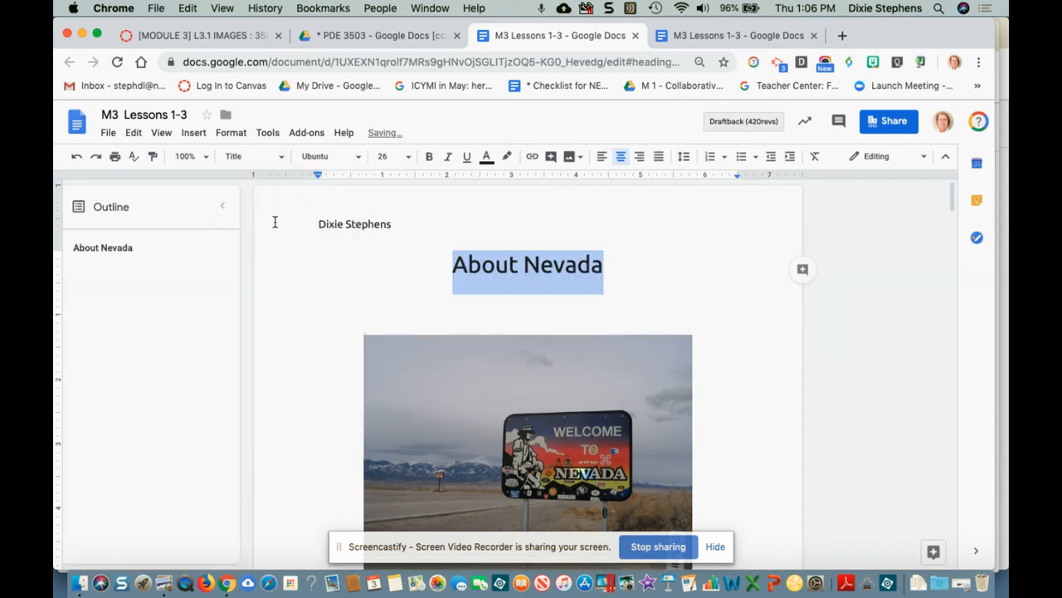
click(493, 291)
Step: Confirm the Title style under Format > Paragraph styles > Title
click(284, 160)
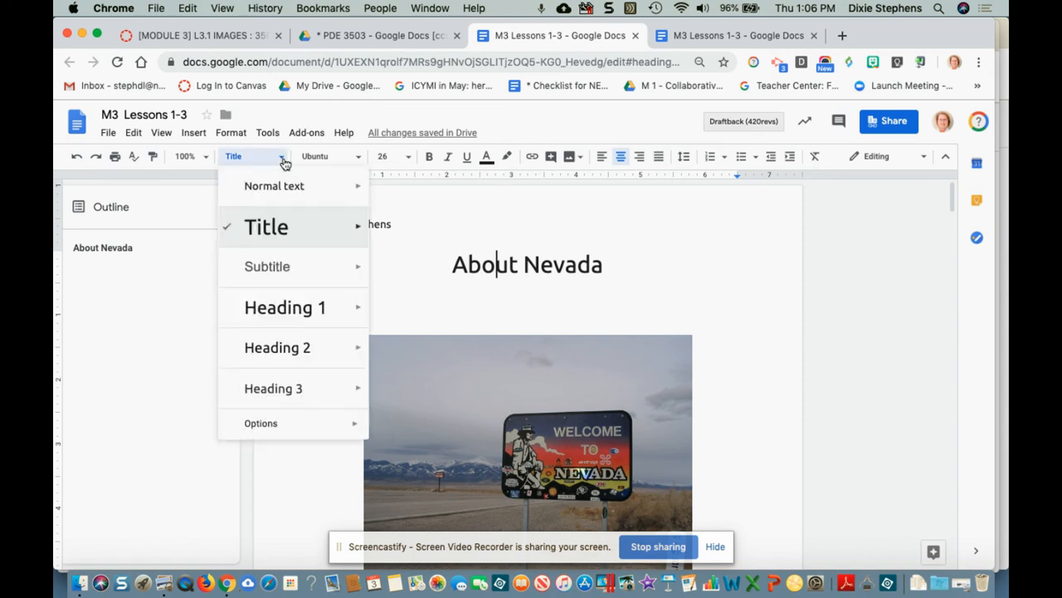
click(231, 134)
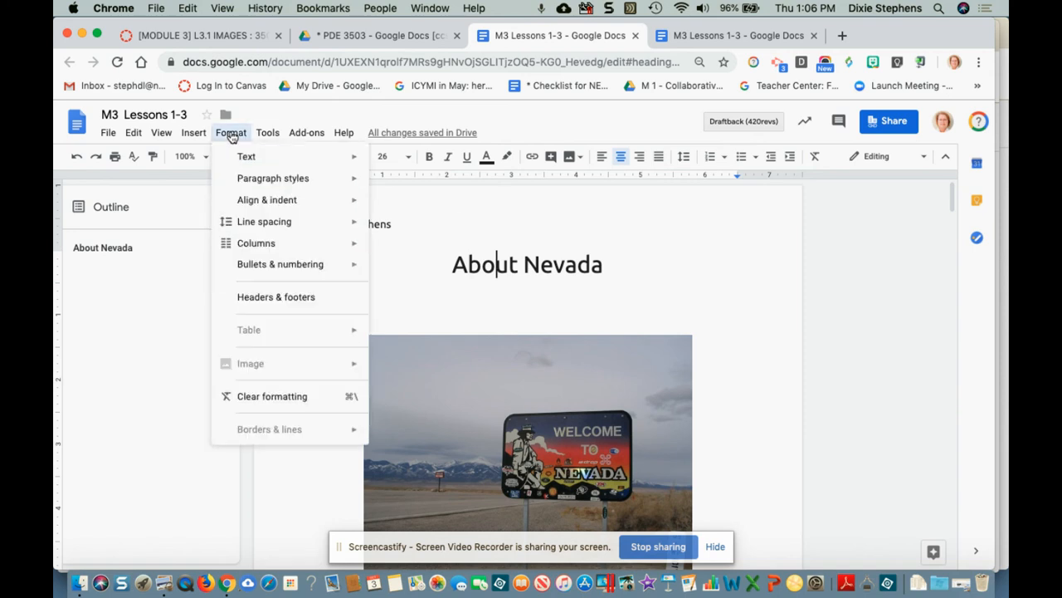
mouse_move(244, 180)
mouse_move(421, 245)
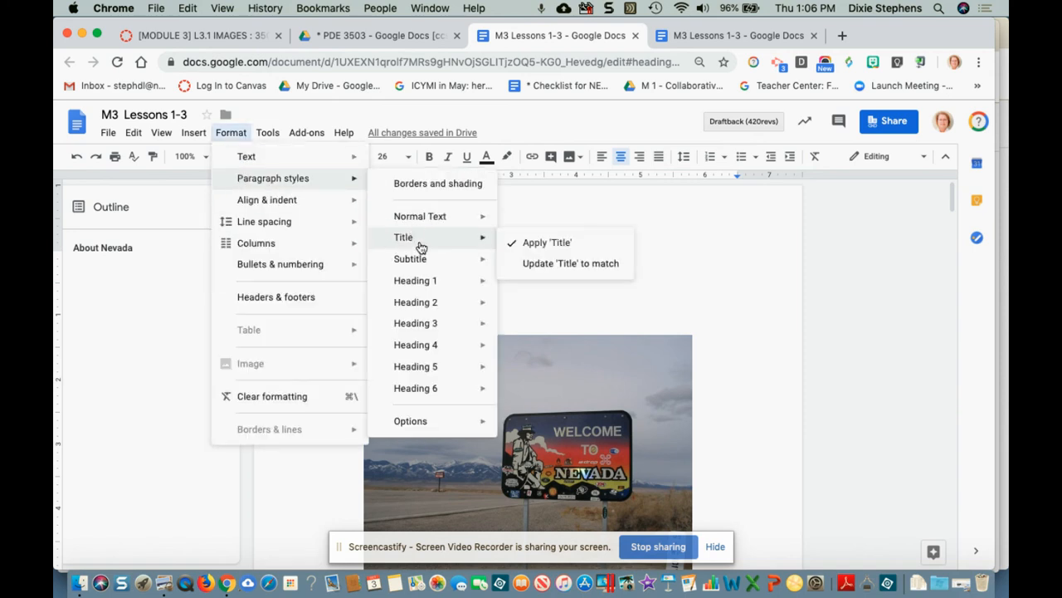
click(551, 293)
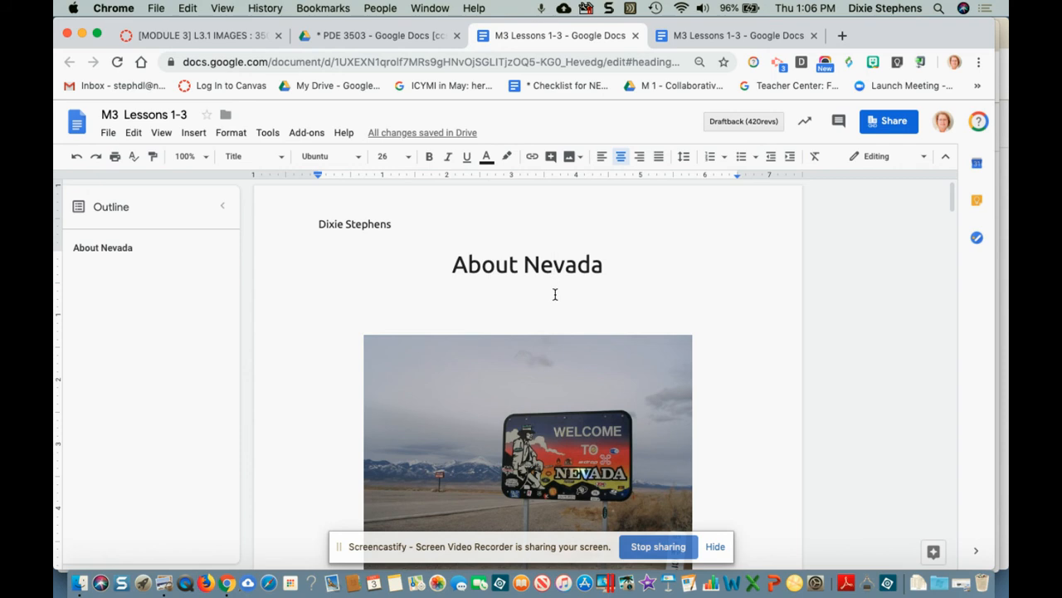
scroll(554, 293, down, 10)
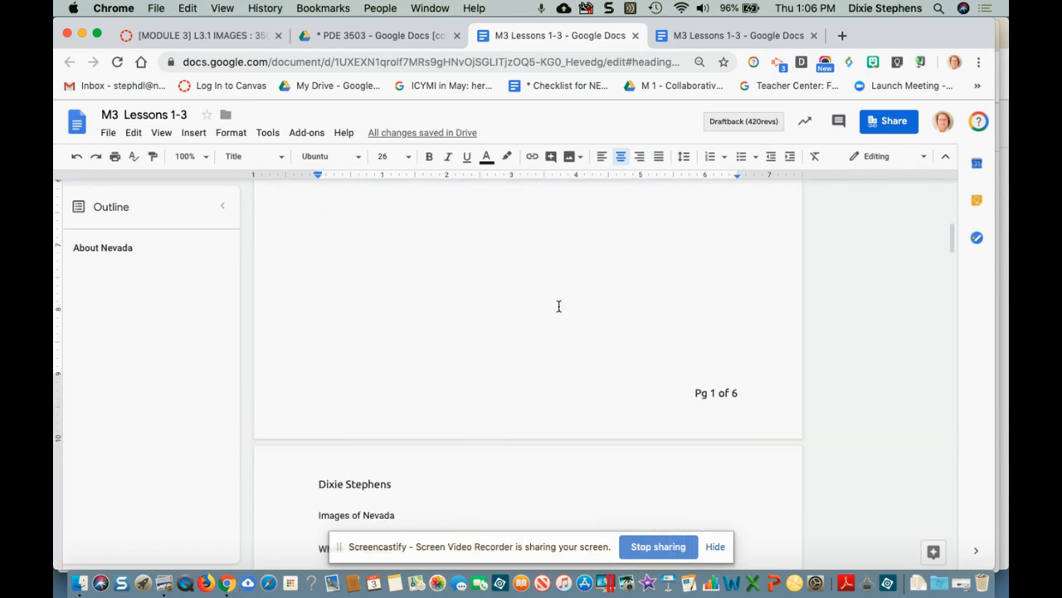
Step: Make 'Images of Nevada' a Heading 1
scroll(558, 307, down, 3)
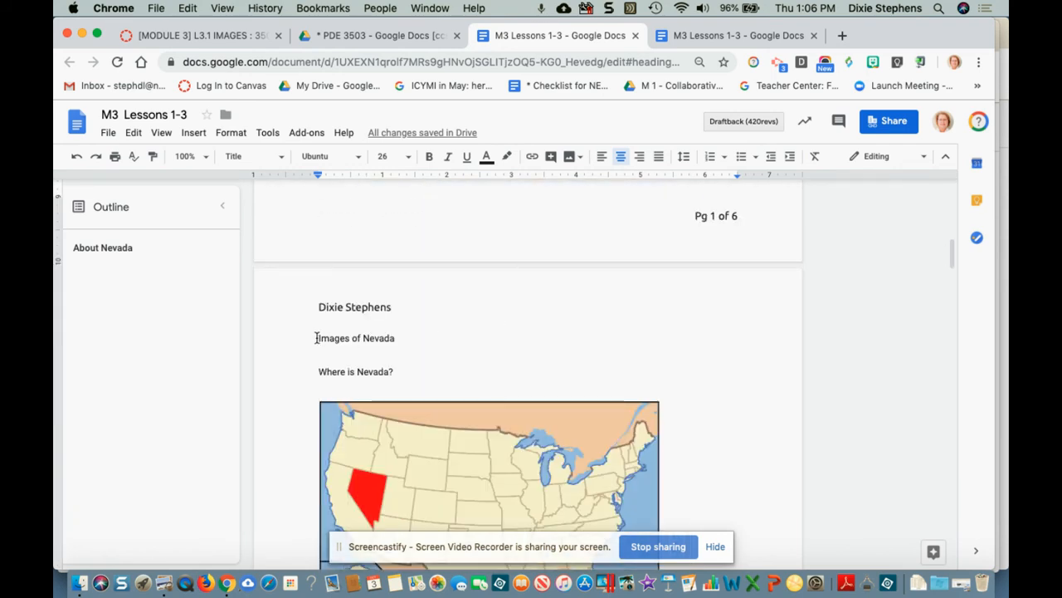
drag(316, 337, 396, 341)
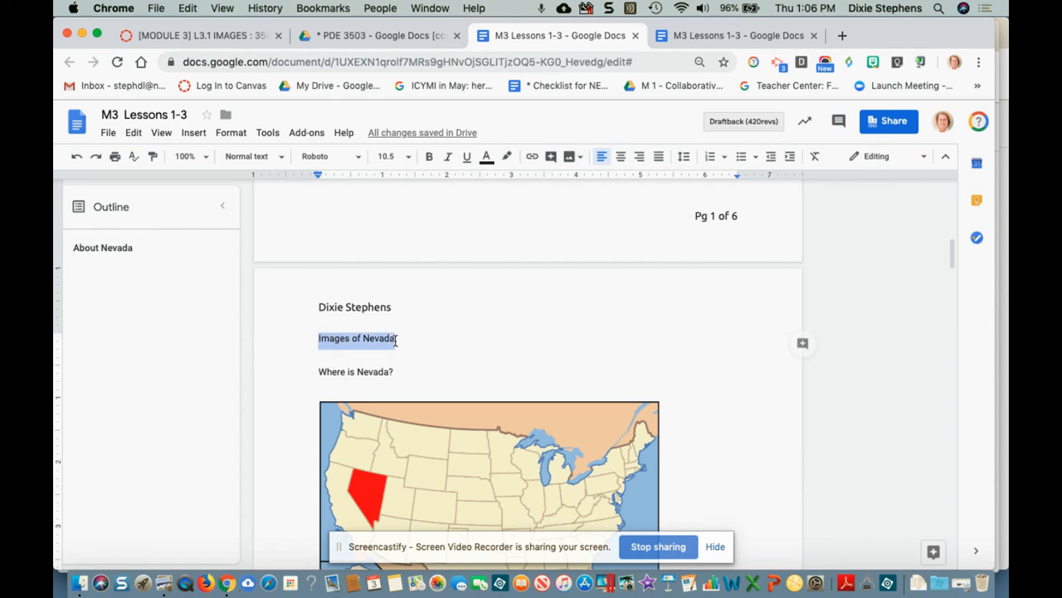
click(279, 158)
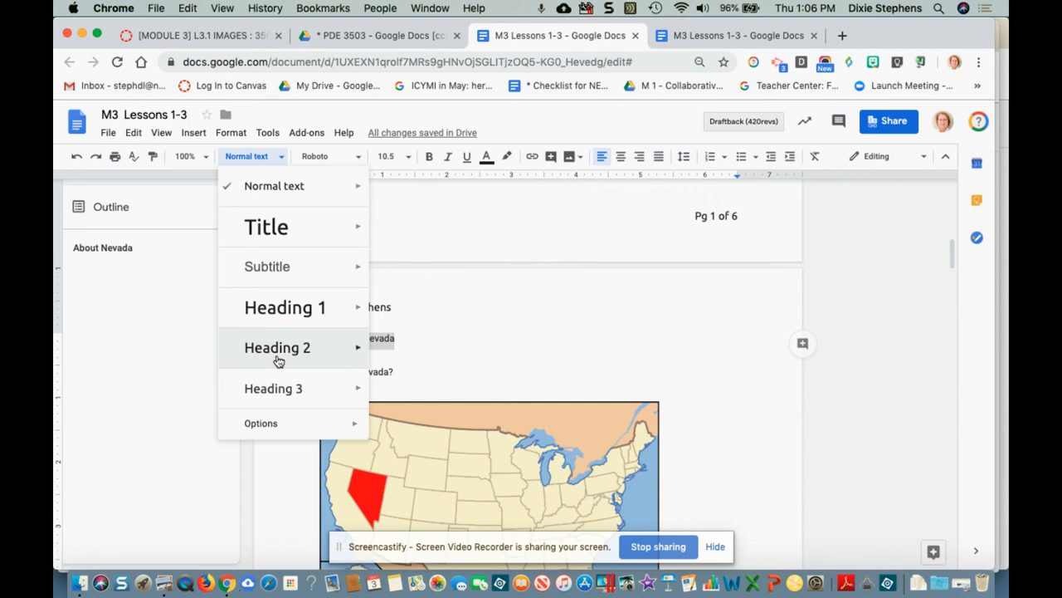
click(292, 309)
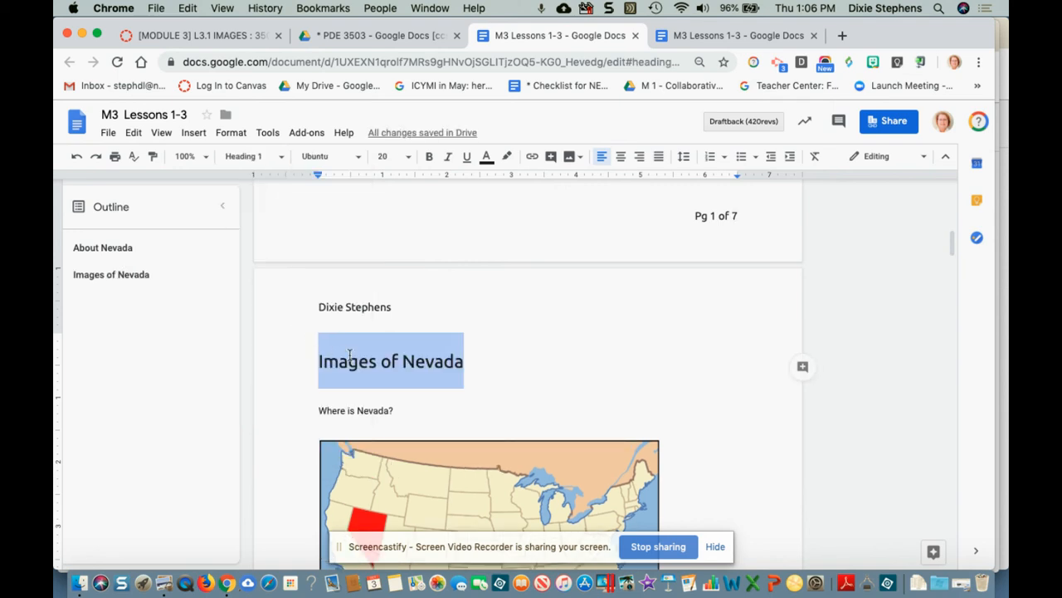
Step: Make 'Resources' a Heading 1
scroll(350, 355, down, 10)
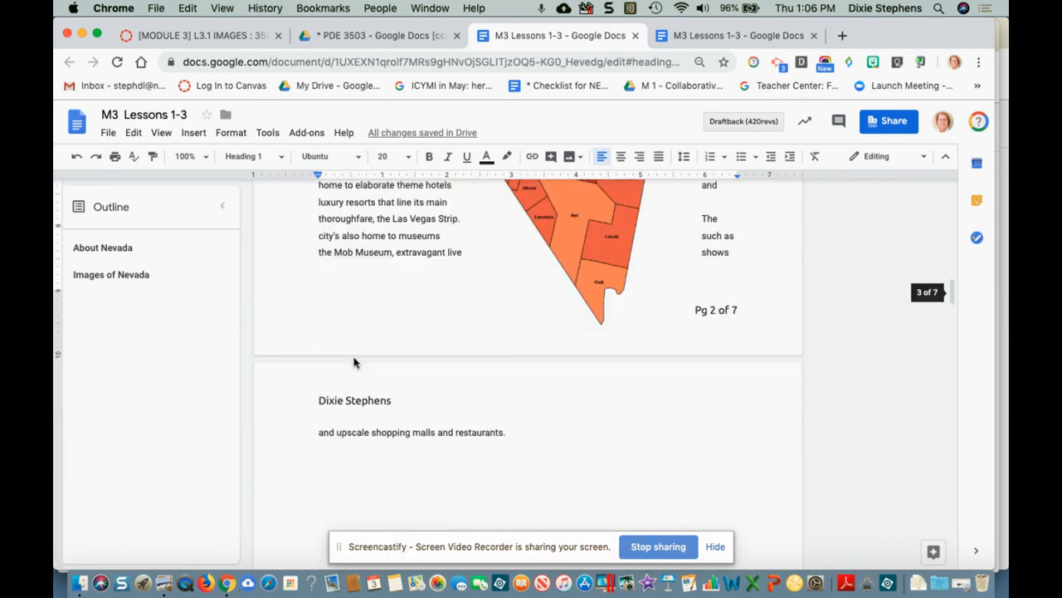
scroll(355, 359, down, 15)
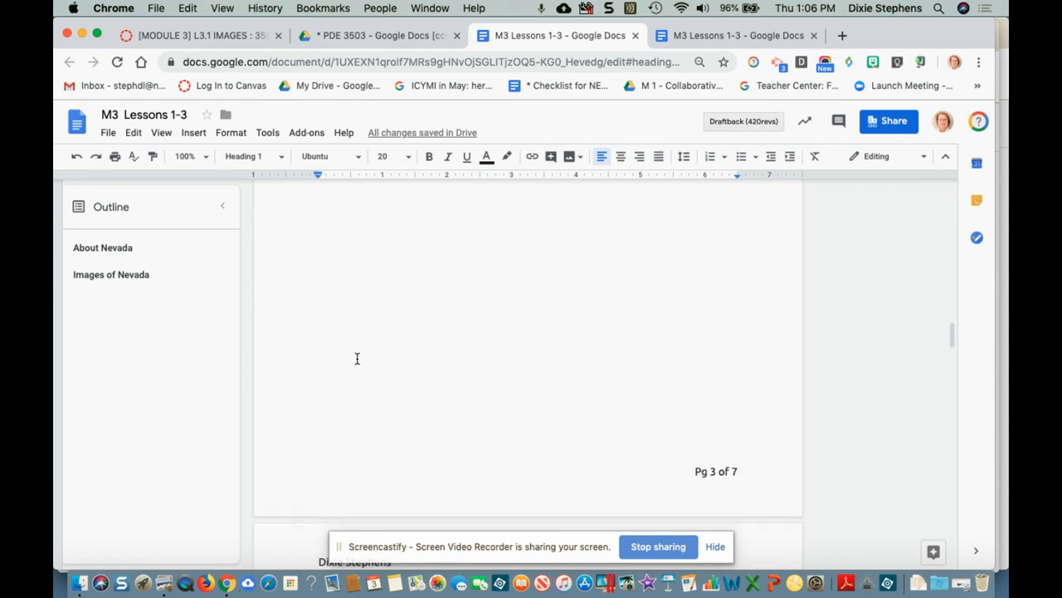
drag(322, 329, 374, 329)
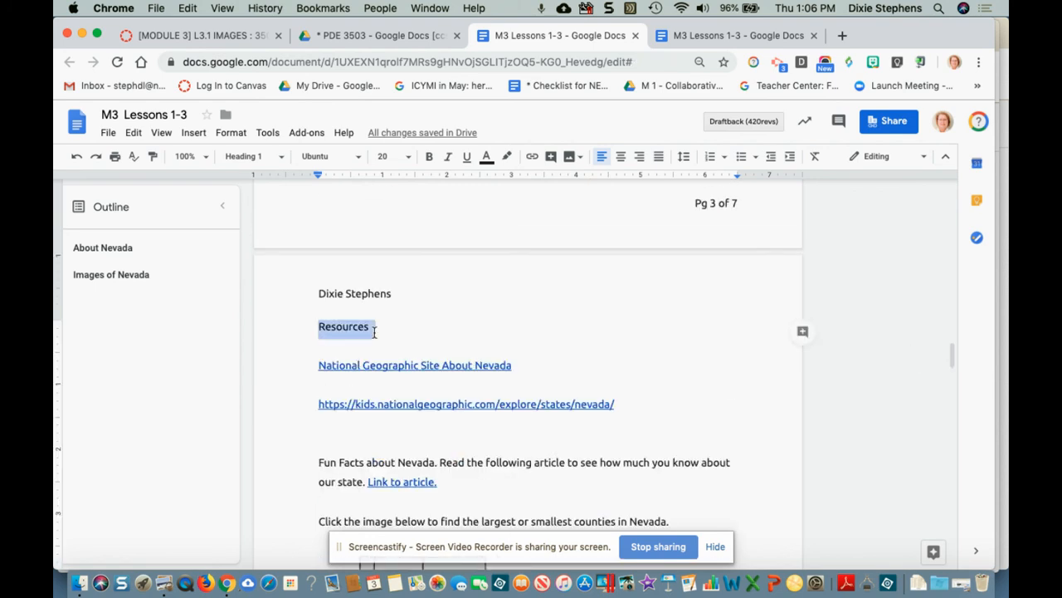
click(281, 158)
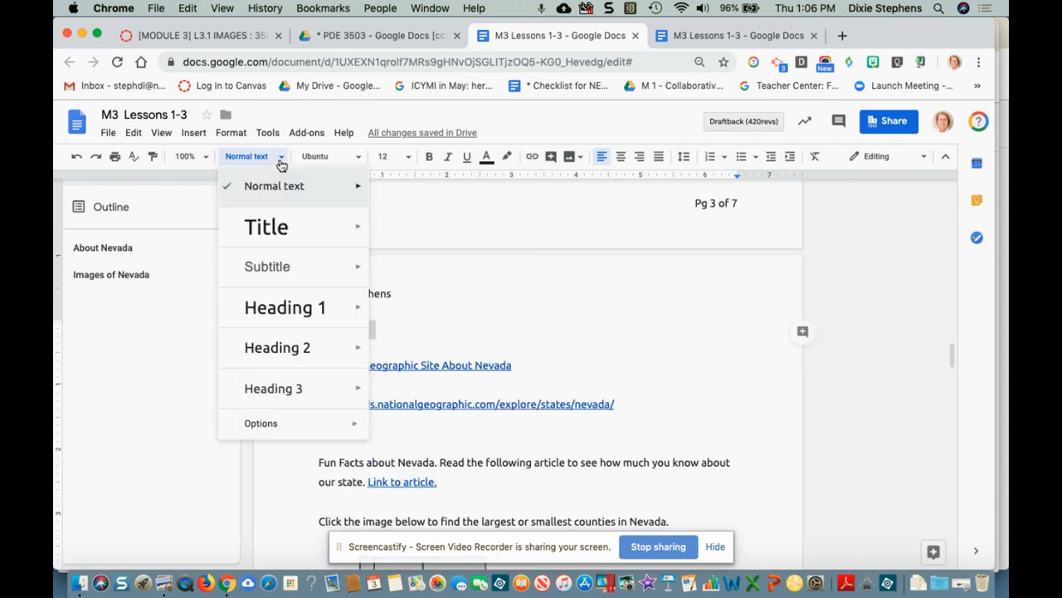
click(281, 307)
Step: Make 'What Nevada Means to Me' a Heading 1, then place the caret below the header
scroll(427, 362, down, 8)
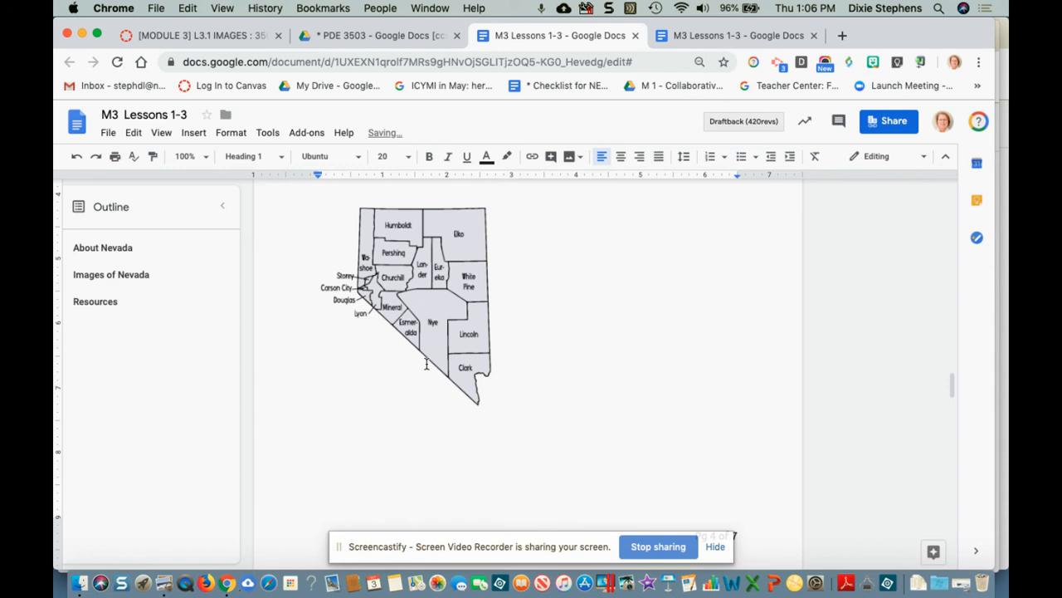
scroll(427, 362, down, 2)
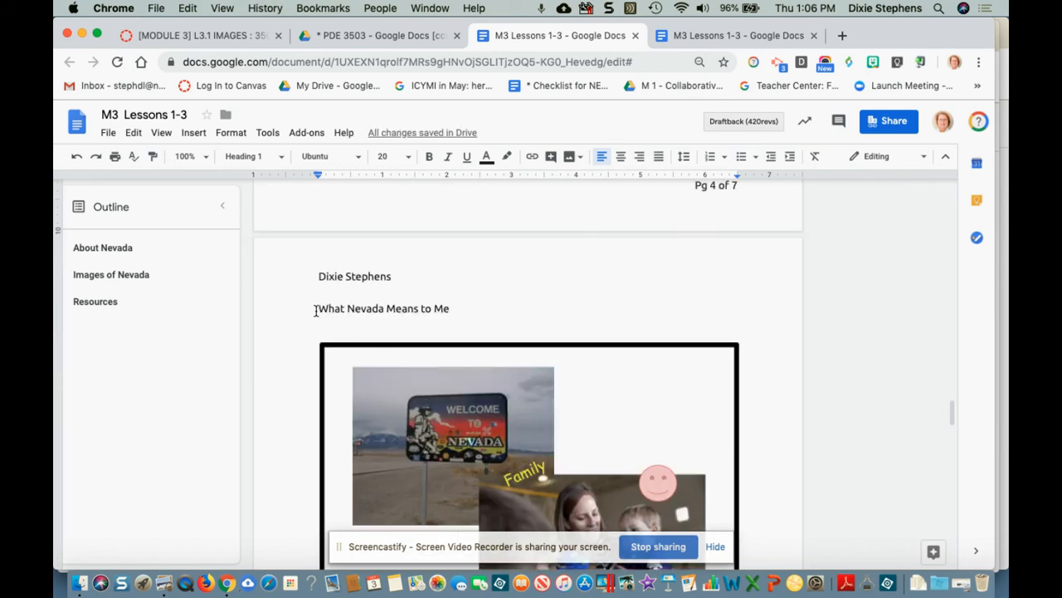
drag(319, 308, 453, 309)
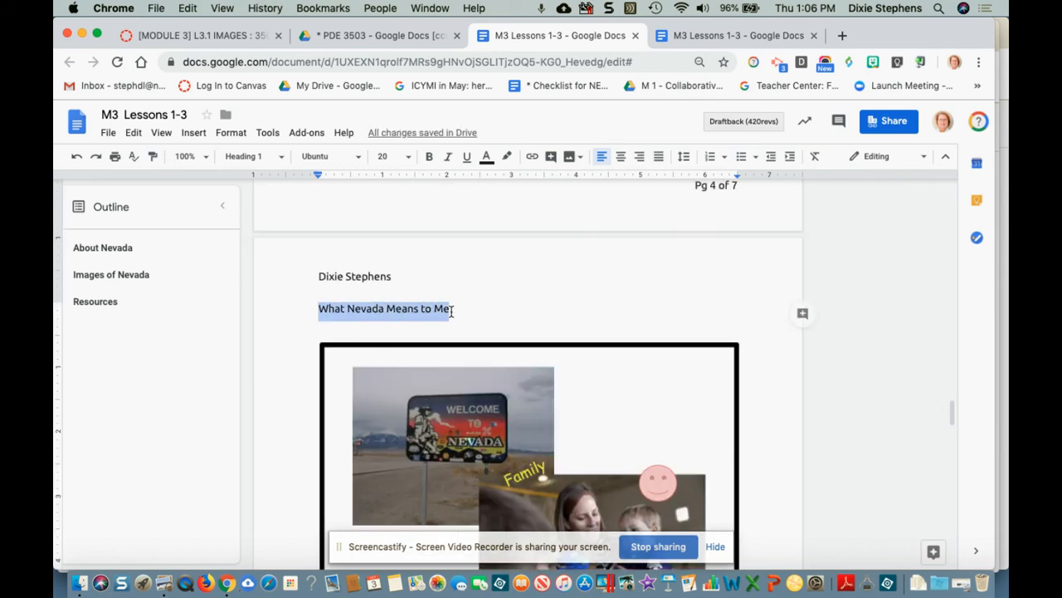
click(254, 158)
click(279, 308)
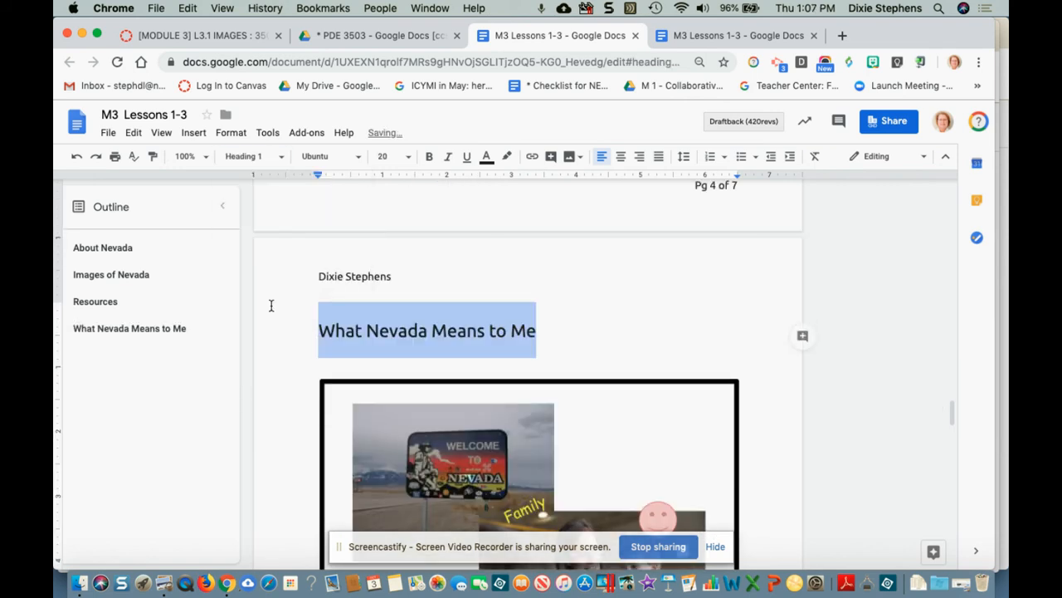
click(319, 341)
scroll(314, 347, down, 8)
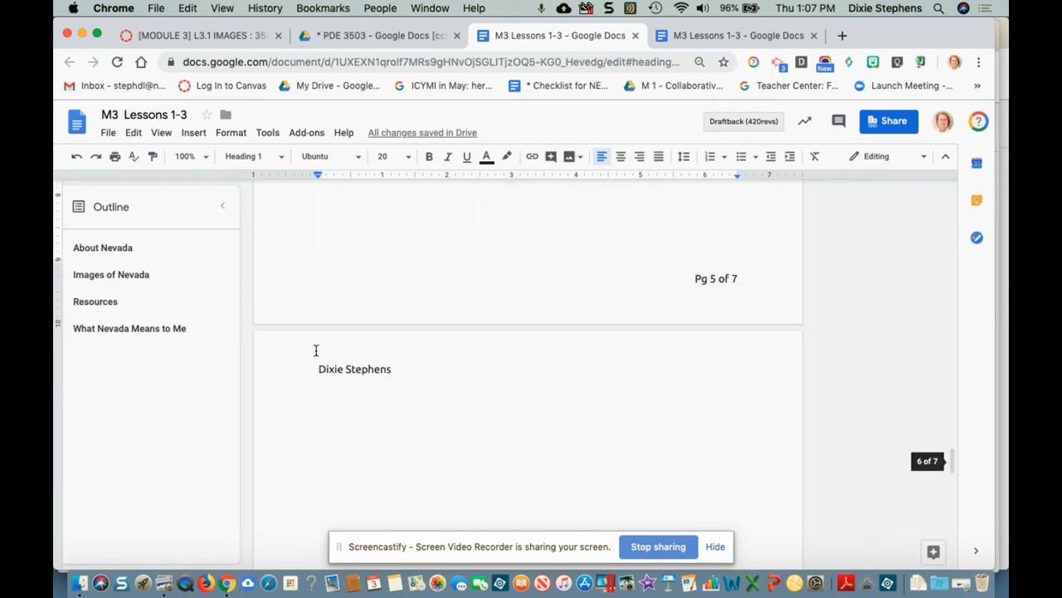
scroll(317, 350, down, 2)
scroll(321, 352, down, 1)
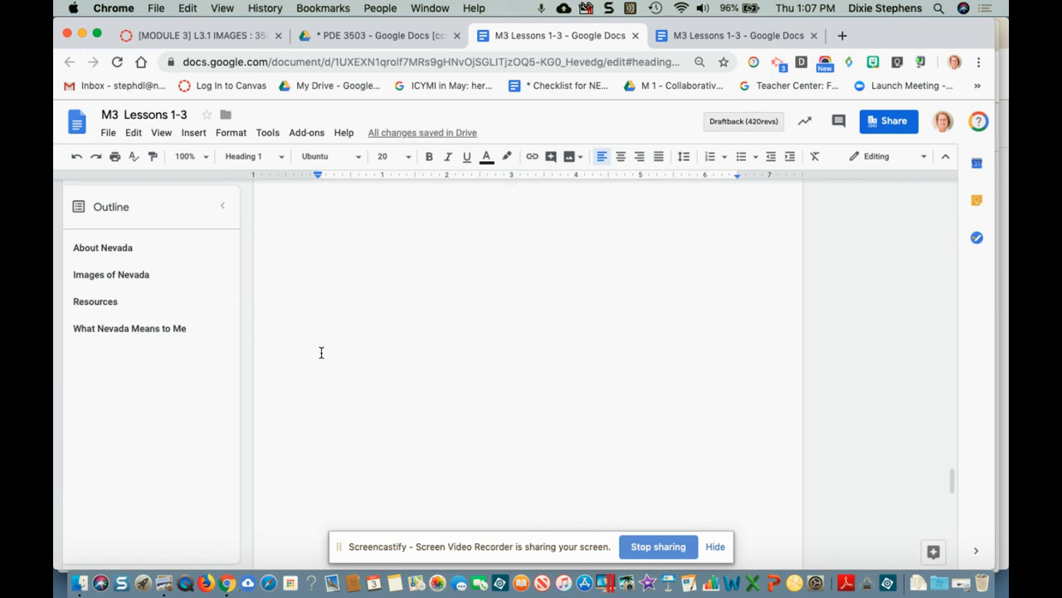
scroll(318, 354, up, 2)
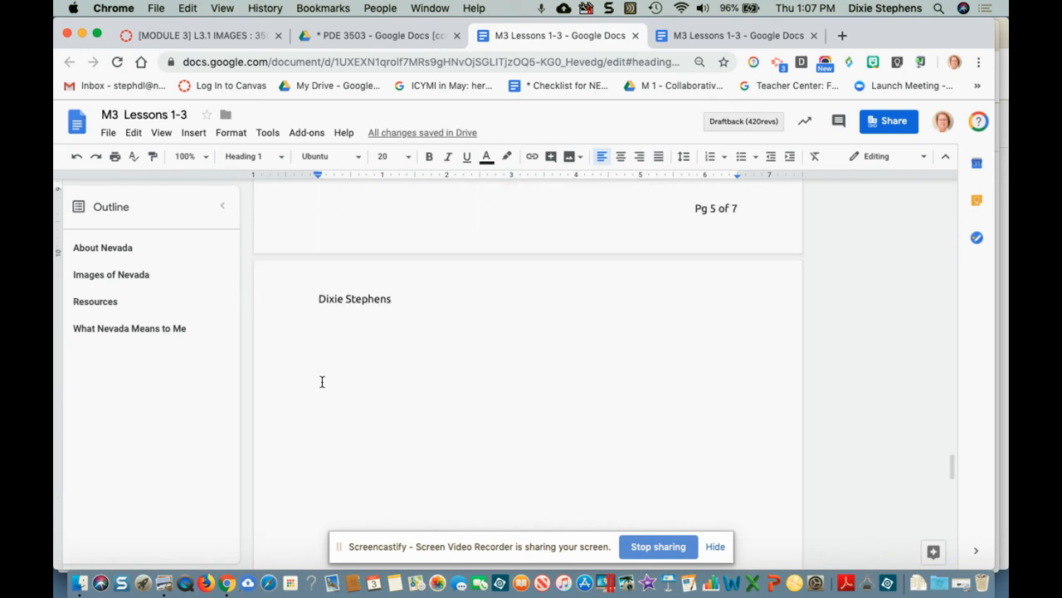
click(322, 384)
key(BackSpace)
key(BackSpace)
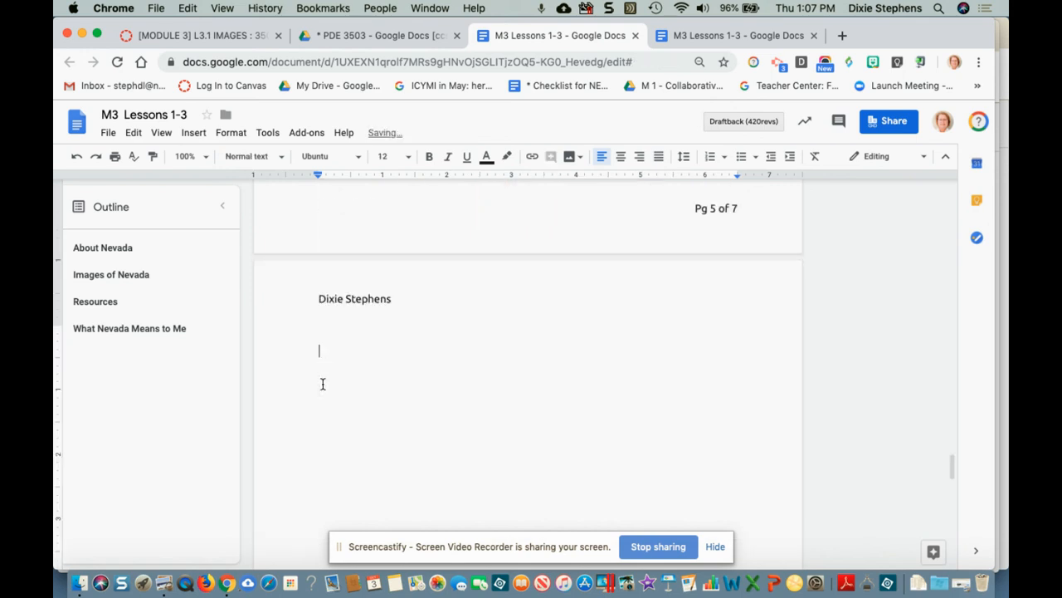
key(BackSpace)
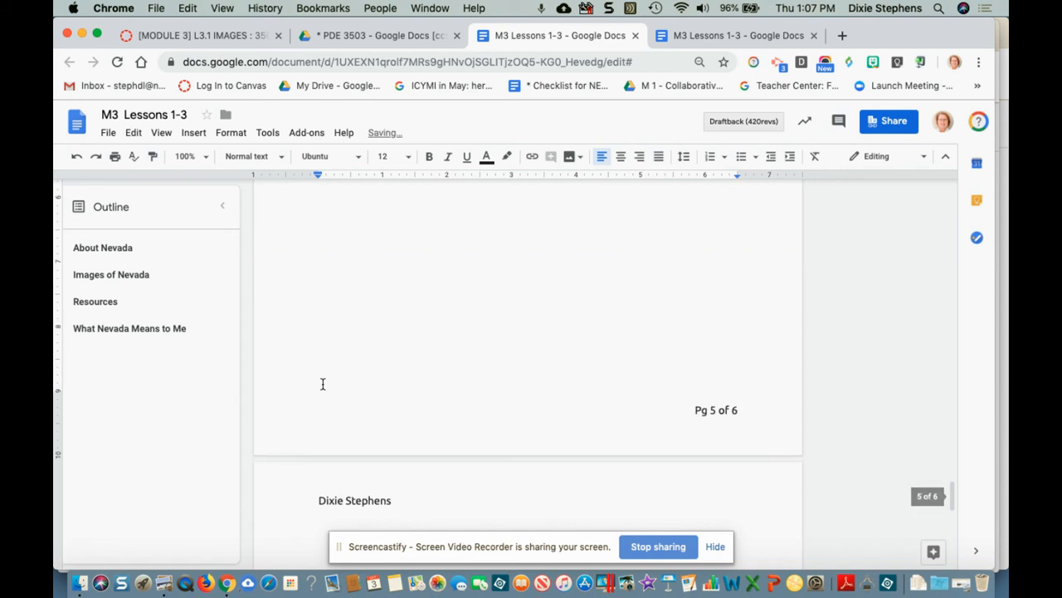
scroll(329, 392, up, 4)
scroll(334, 399, down, 3)
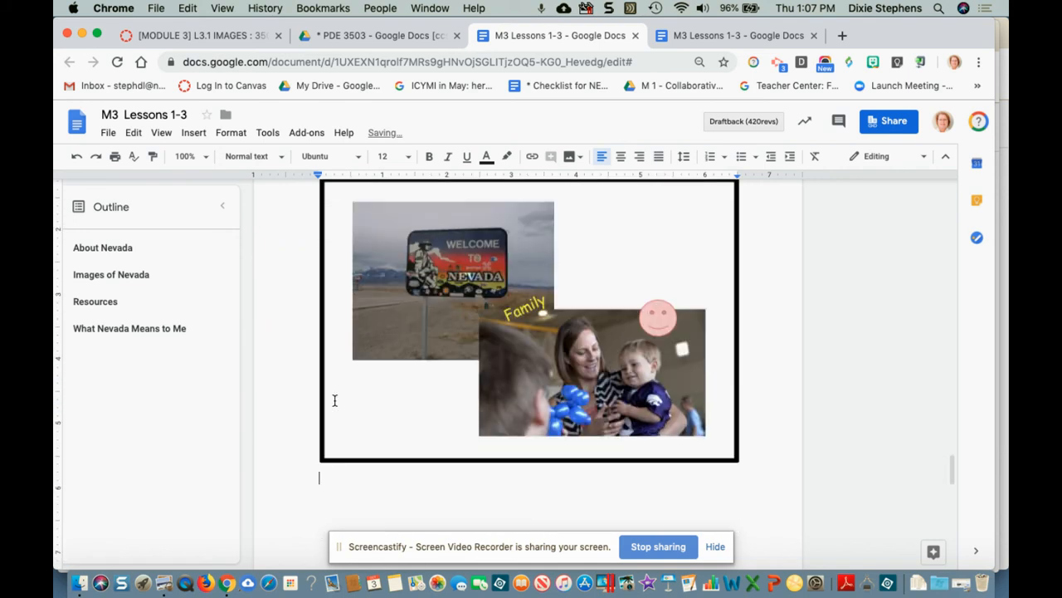
scroll(336, 401, down, 5)
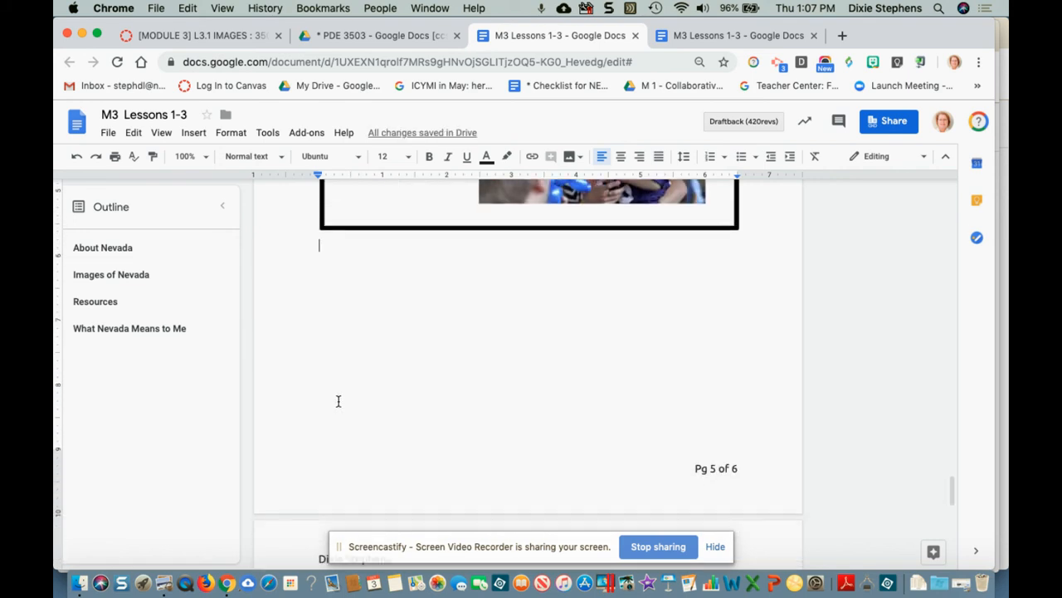
scroll(340, 404, up, 20)
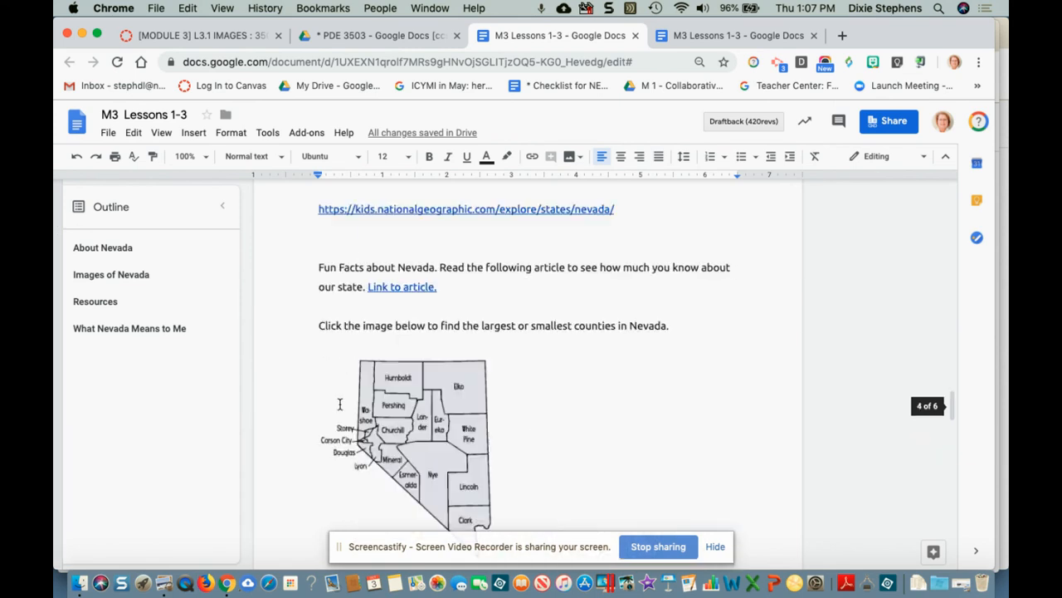
scroll(339, 404, up, 5)
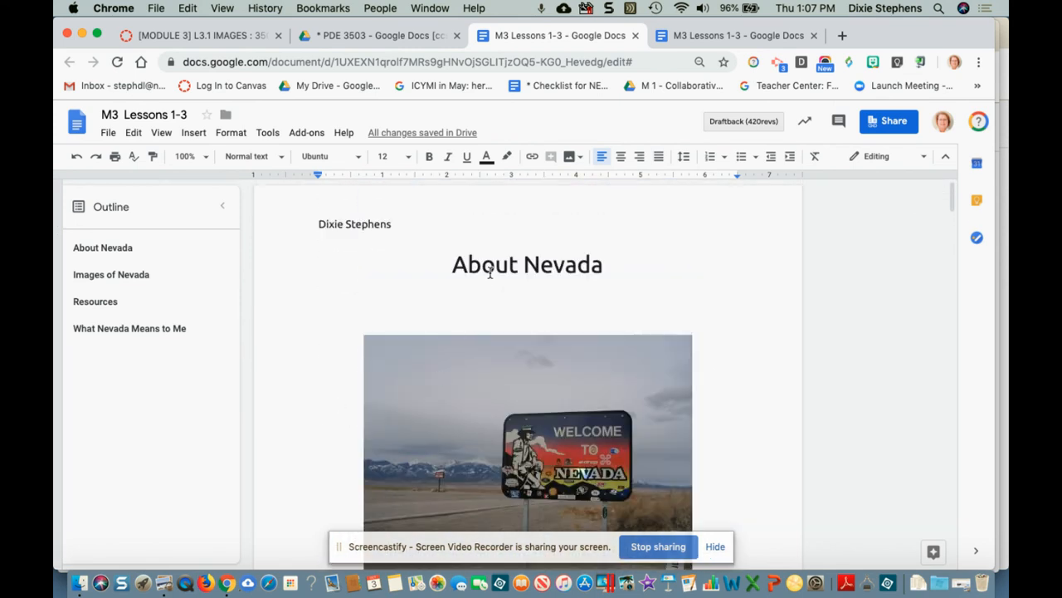
scroll(324, 361, down, 8)
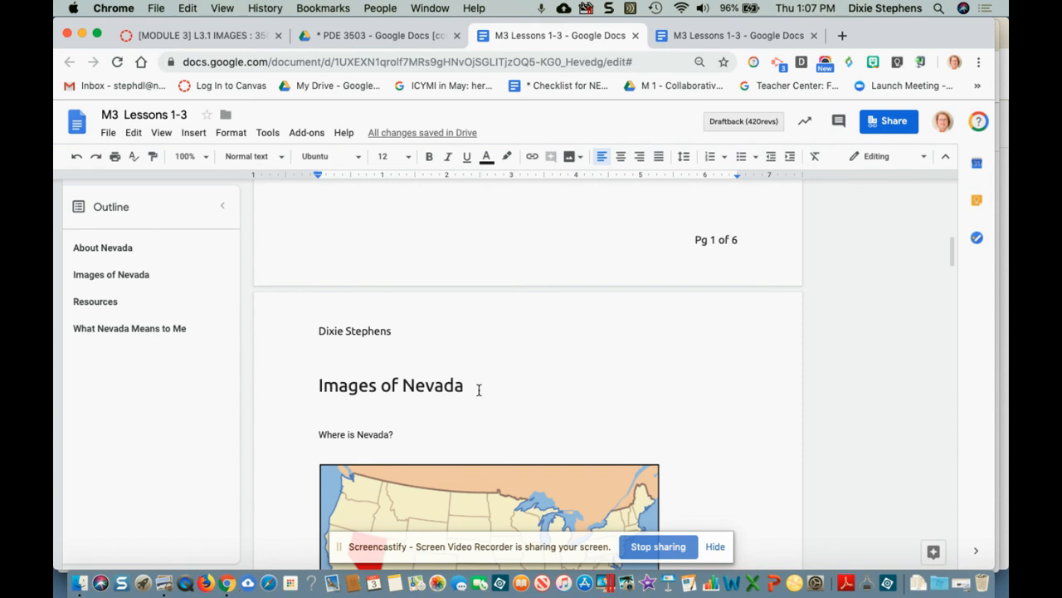
click(458, 386)
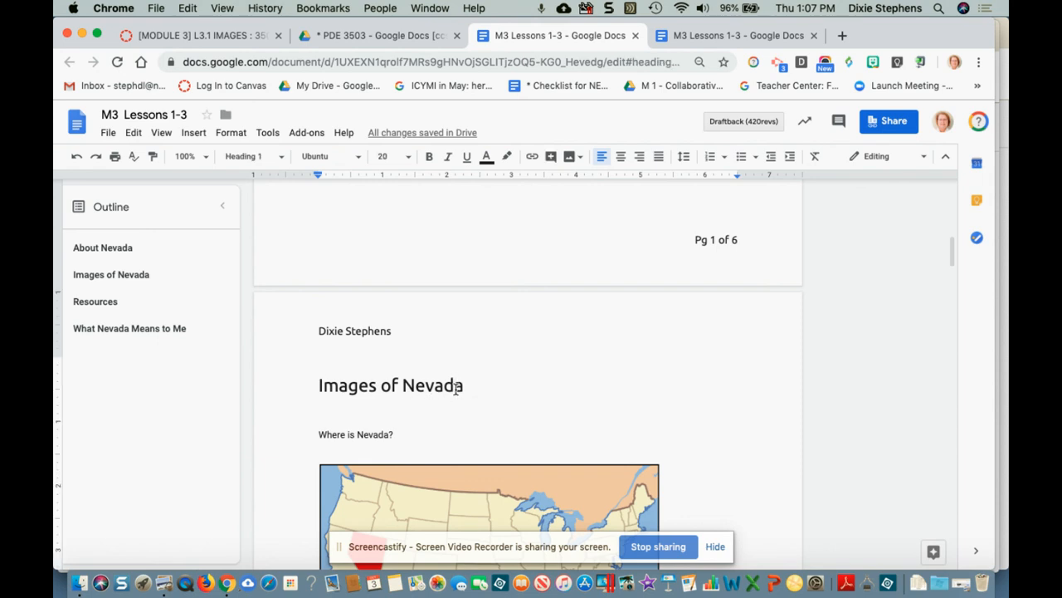
scroll(455, 388, down, 4)
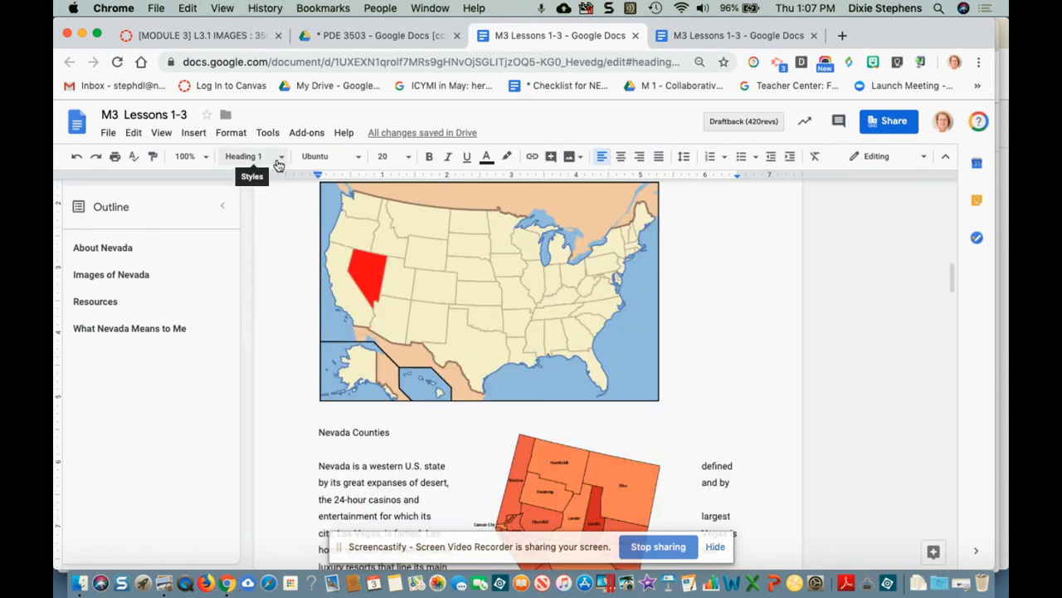
scroll(449, 373, down, 3)
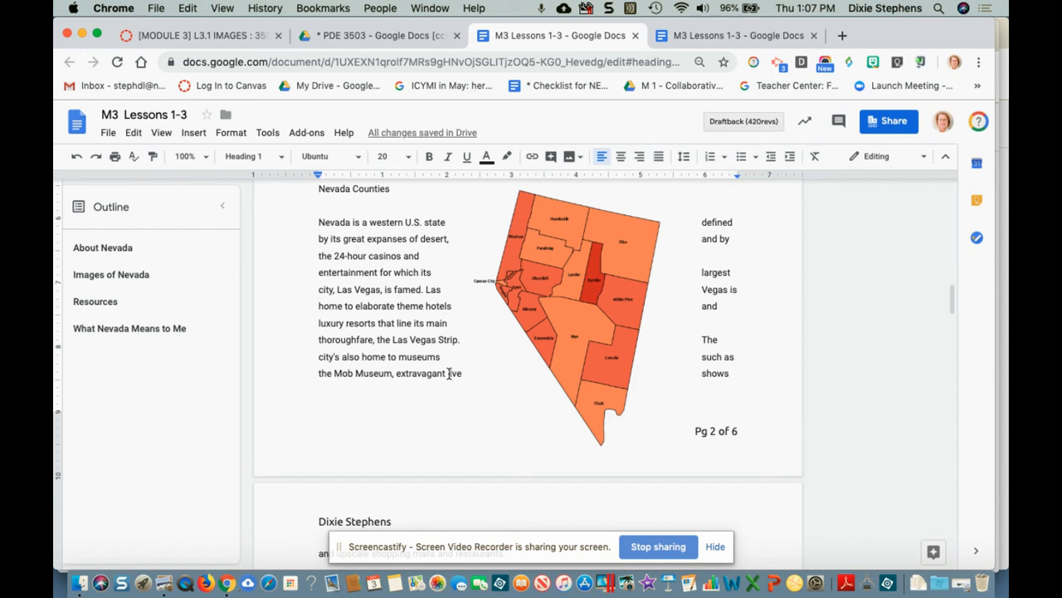
scroll(449, 373, down, 2)
scroll(380, 410, down, 8)
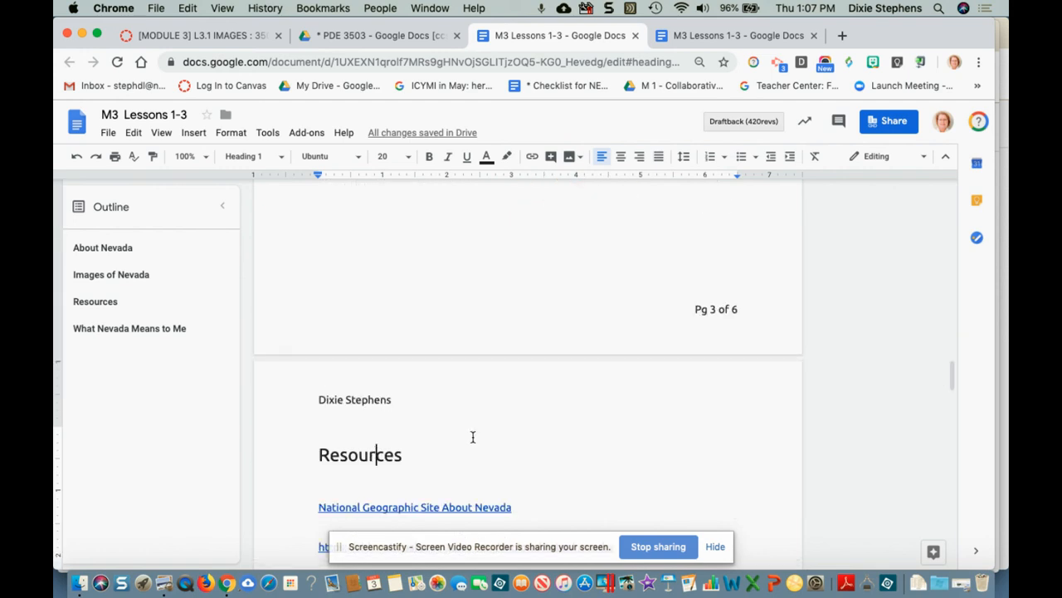
scroll(485, 427, up, 20)
scroll(487, 425, up, 4)
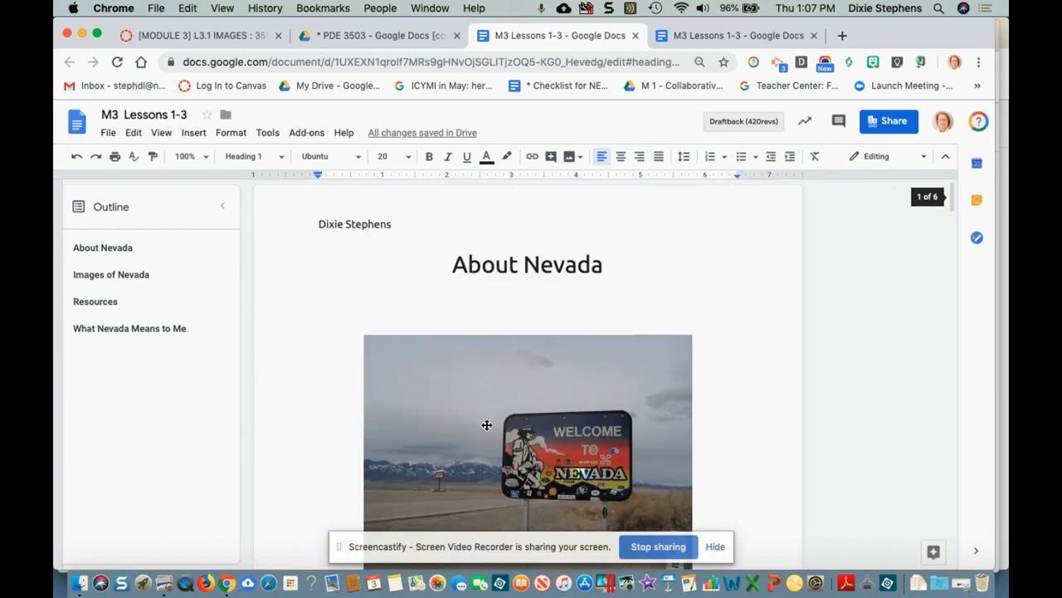
click(506, 299)
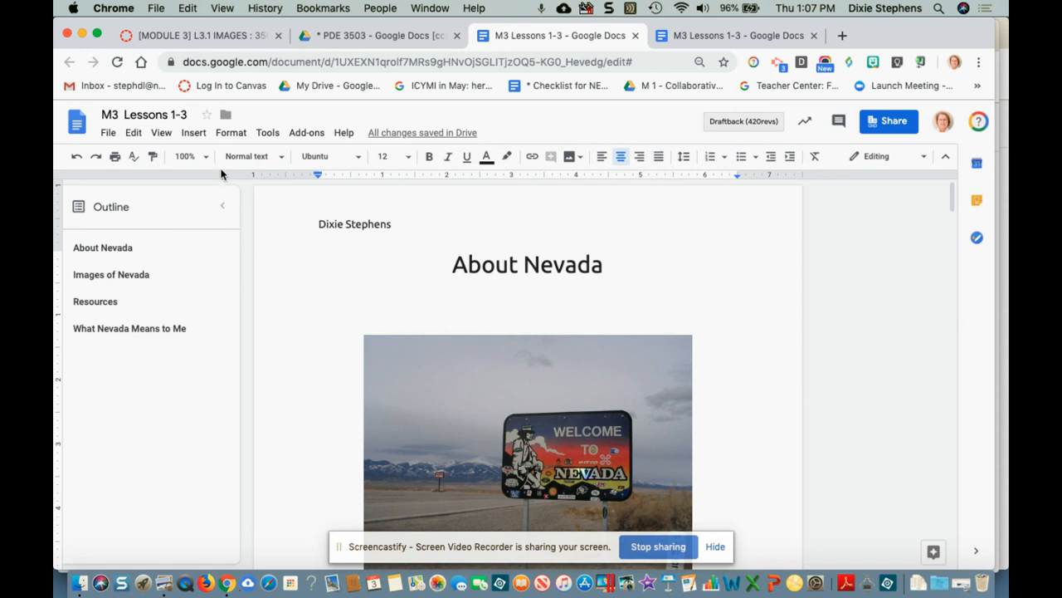
Step: Insert a table of contents with page numbers and follow its 'What Nevada Means to Me' link
click(195, 136)
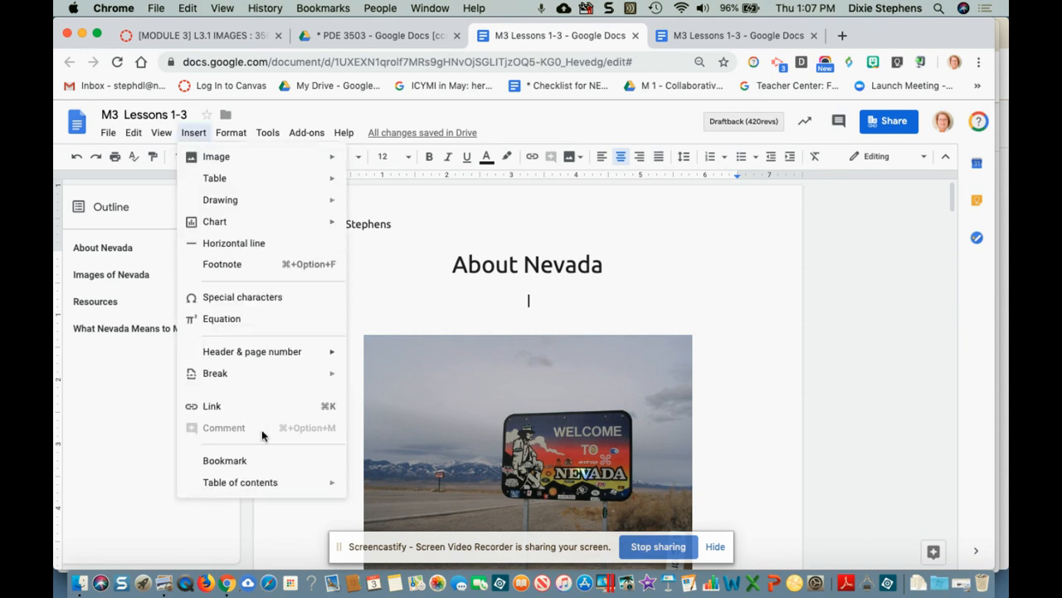
mouse_move(260, 485)
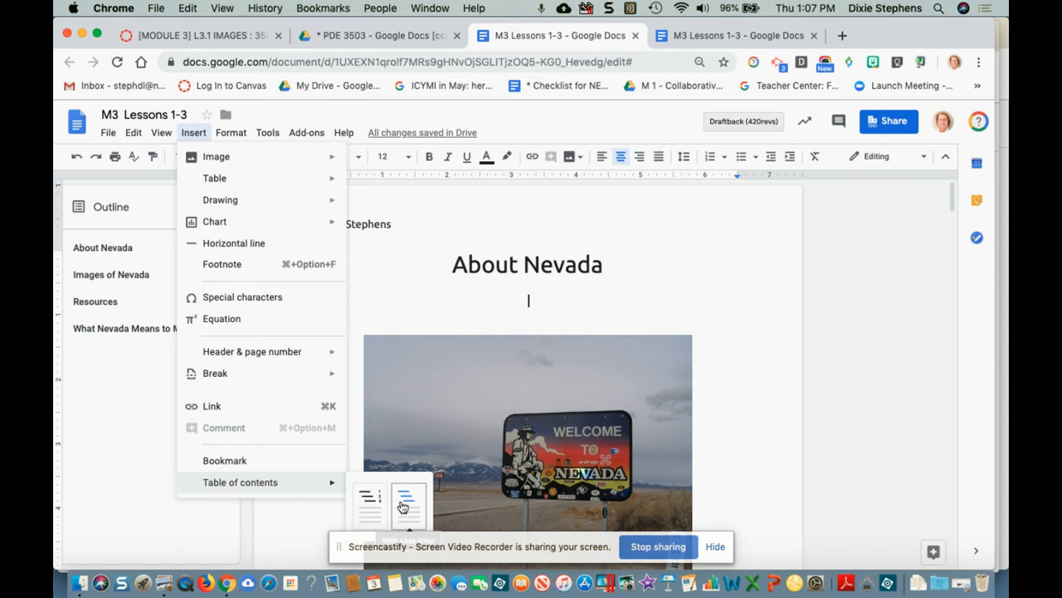
click(371, 502)
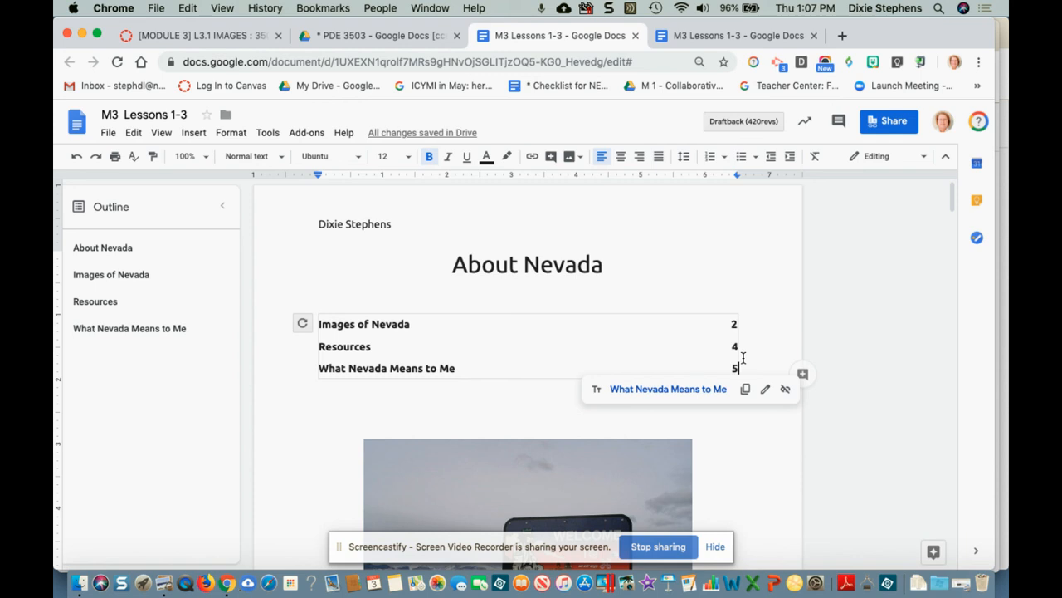
click(353, 370)
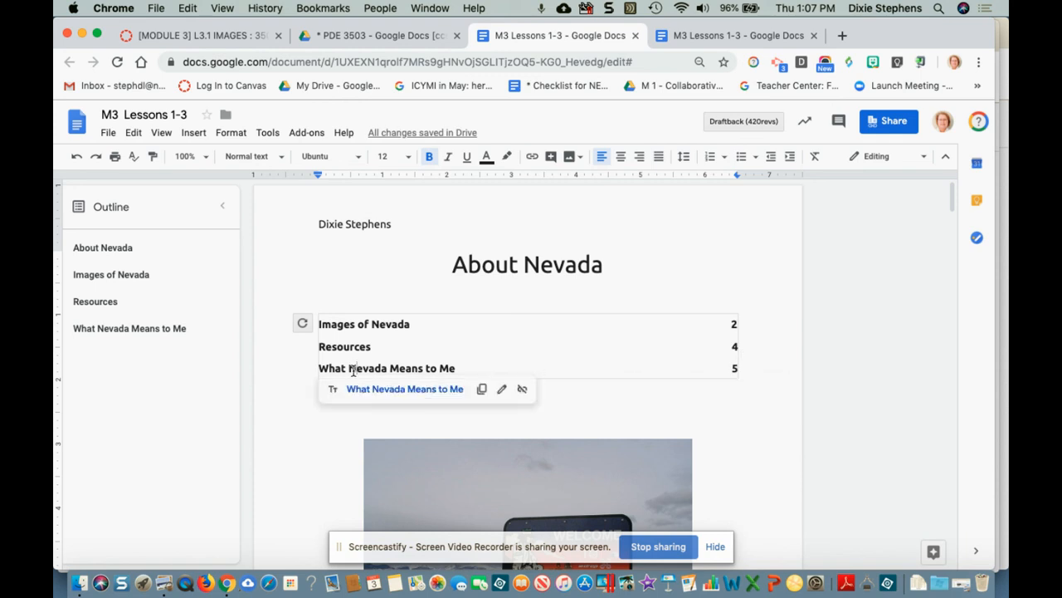
click(366, 390)
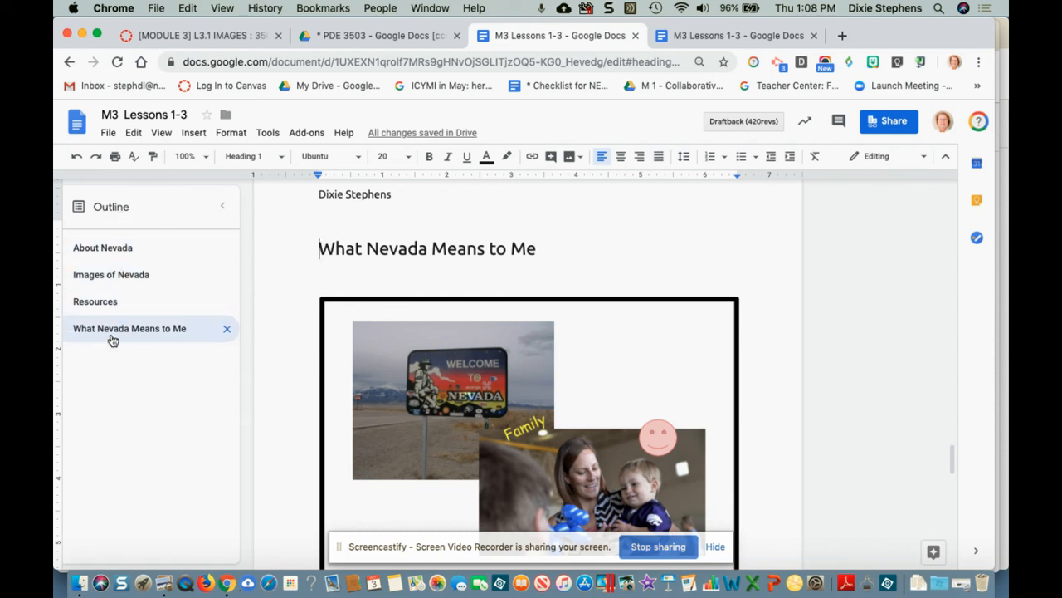
Step: Test jumping to Images of Nevada and back to the About Nevada title, then close the outline
click(114, 275)
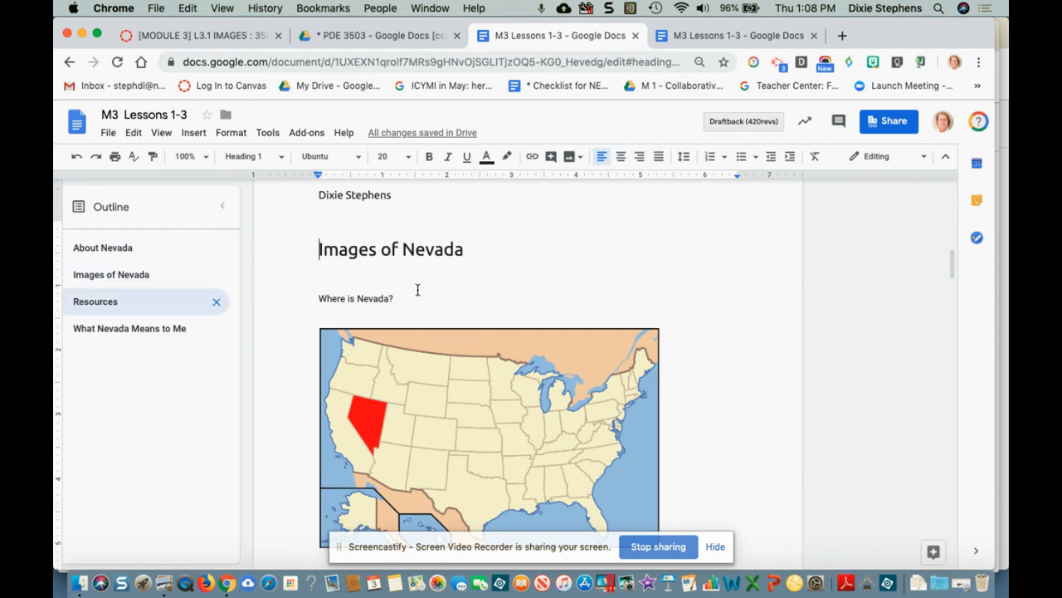
click(103, 249)
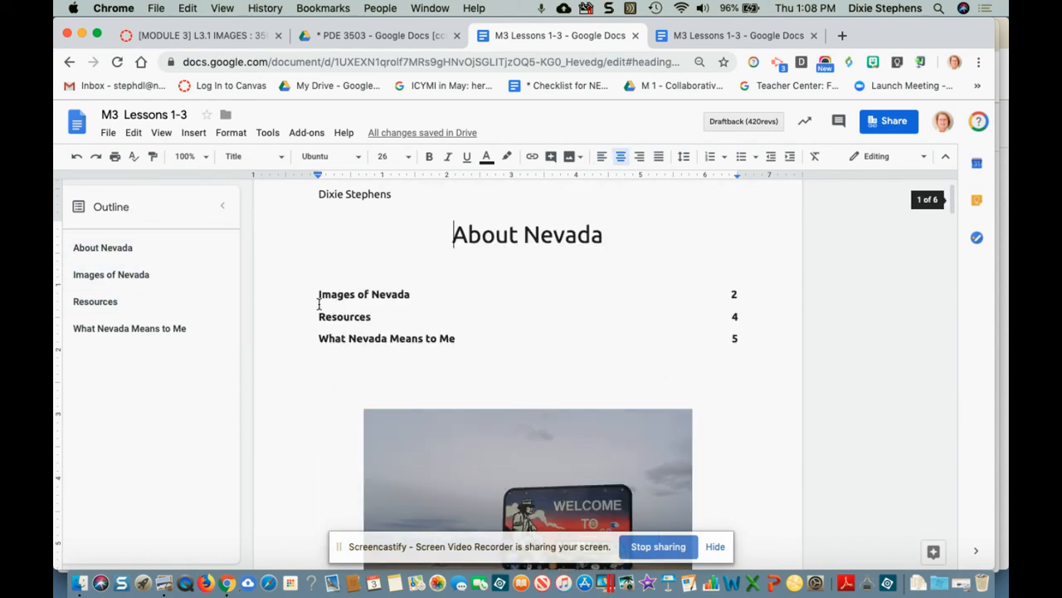
click(338, 299)
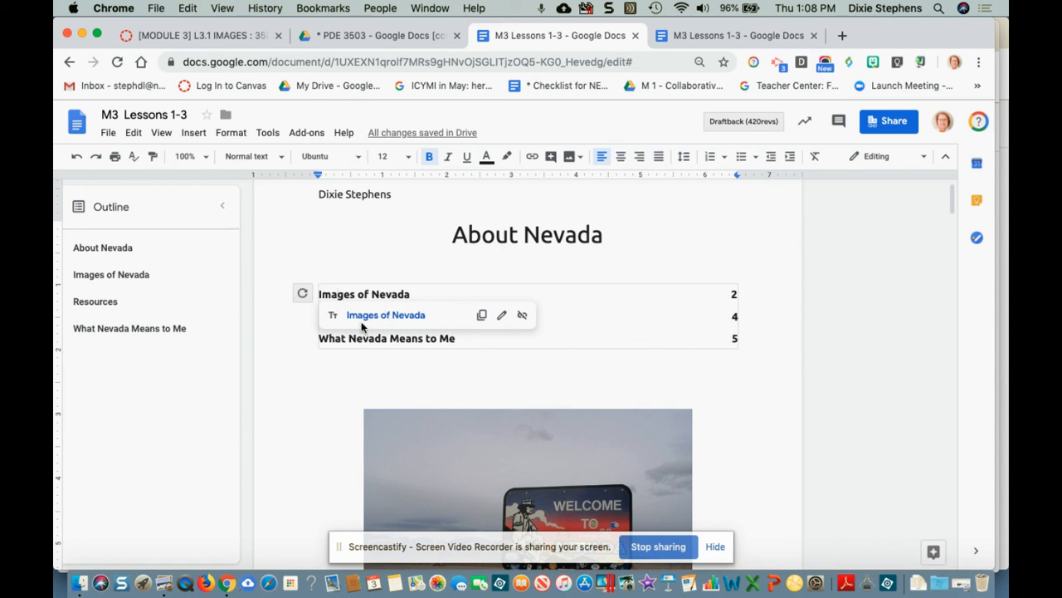
click(222, 206)
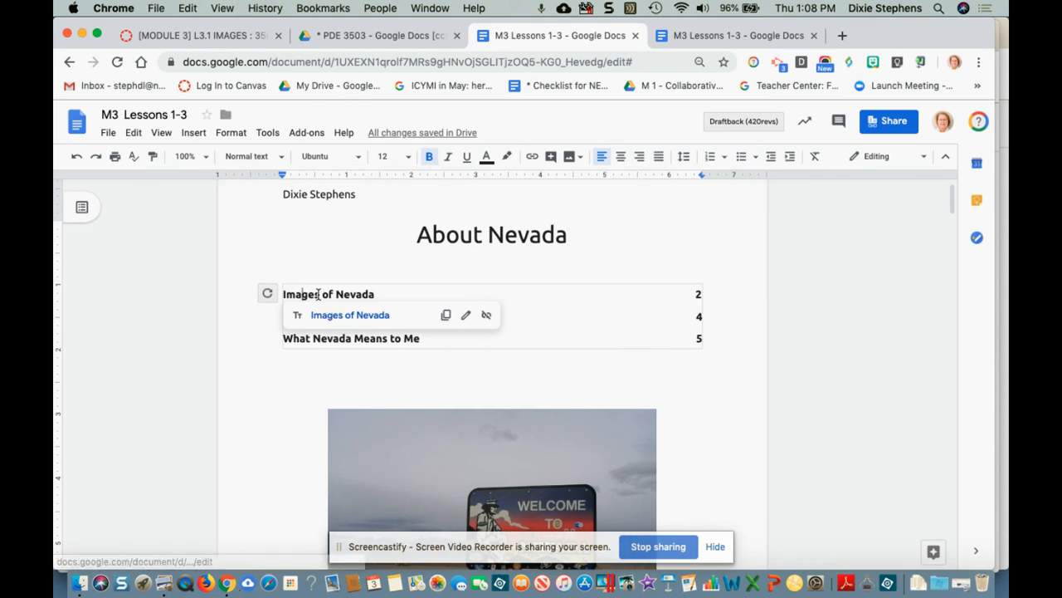
Step: Follow the Resources table-of-contents link to confirm it reaches the Resources section
click(263, 318)
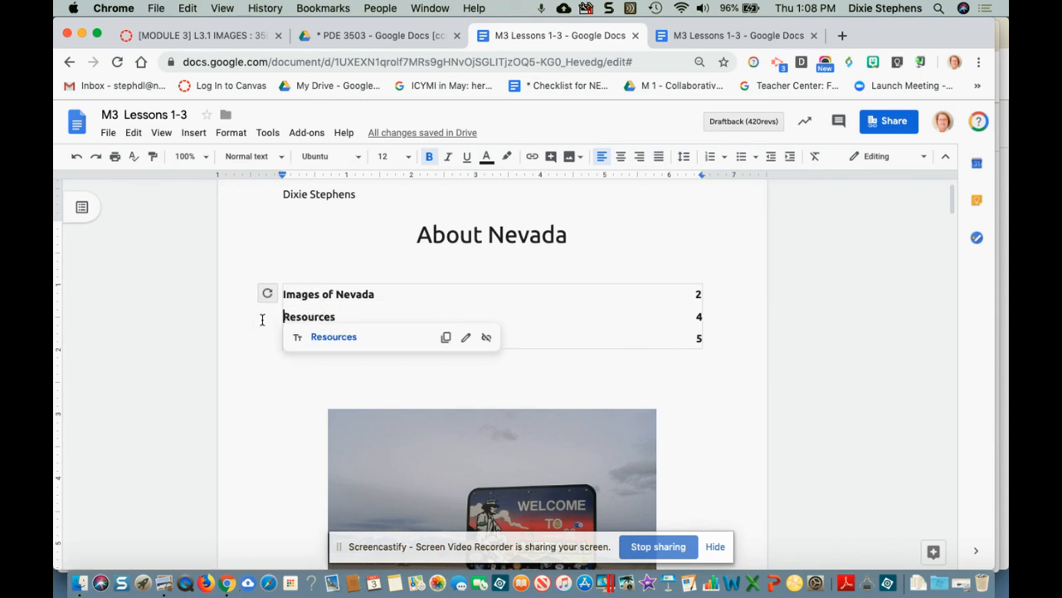
click(323, 337)
scroll(325, 335, down, 5)
scroll(325, 333, down, 5)
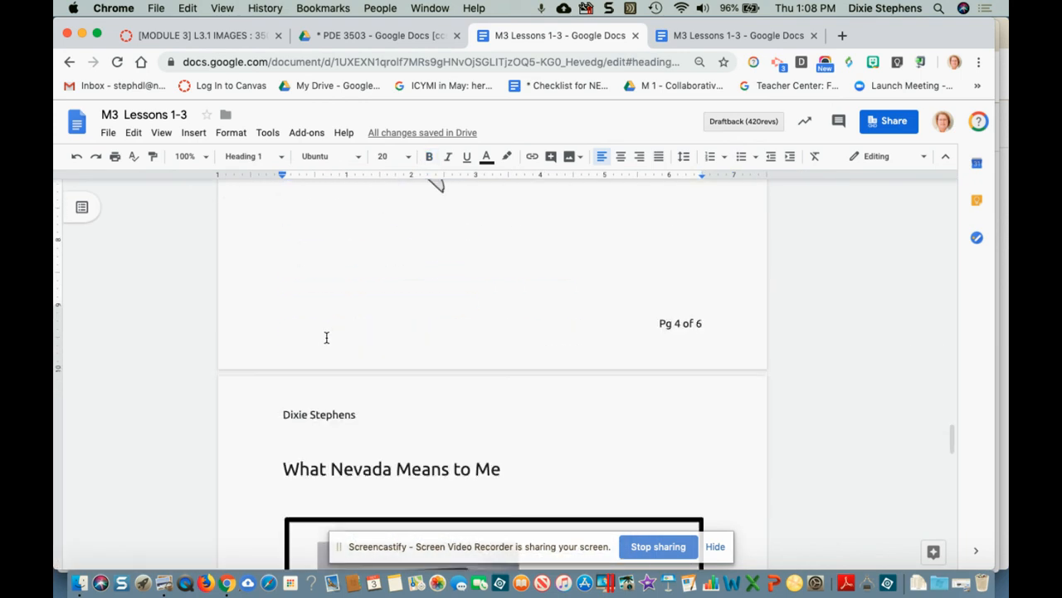
scroll(326, 336, up, 15)
scroll(327, 339, up, 5)
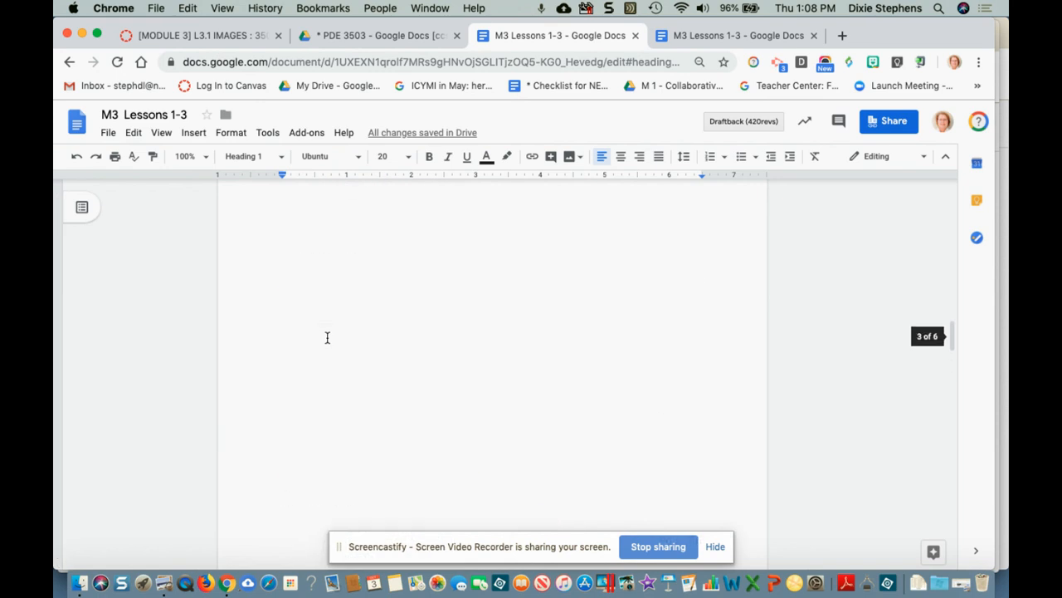
scroll(327, 340, up, 3)
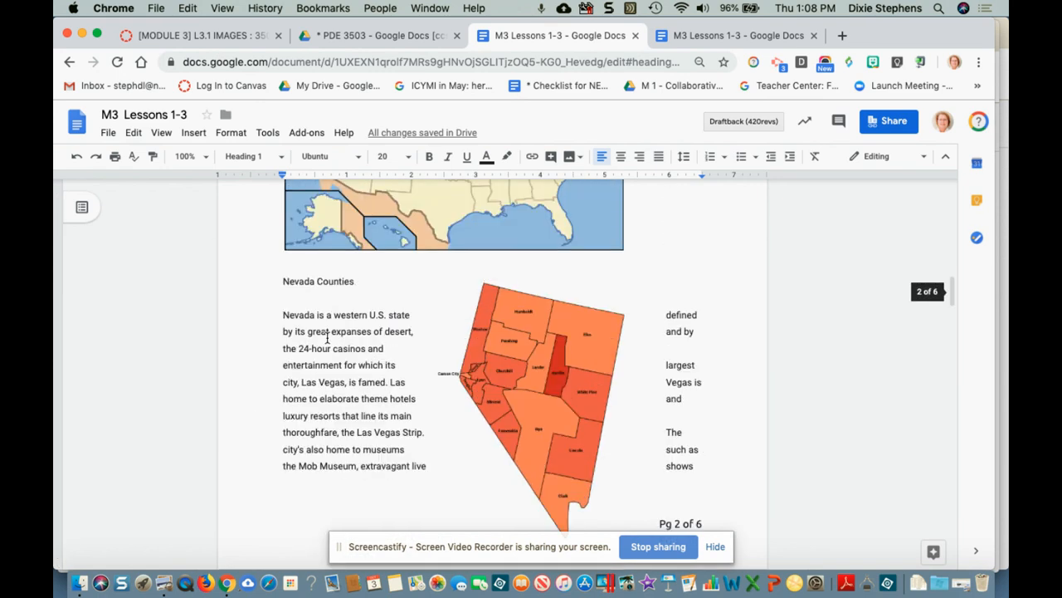
Step: Delete the blank line above the Nevada paragraph and shrink the 'Where is Nevada?' US map image
click(279, 313)
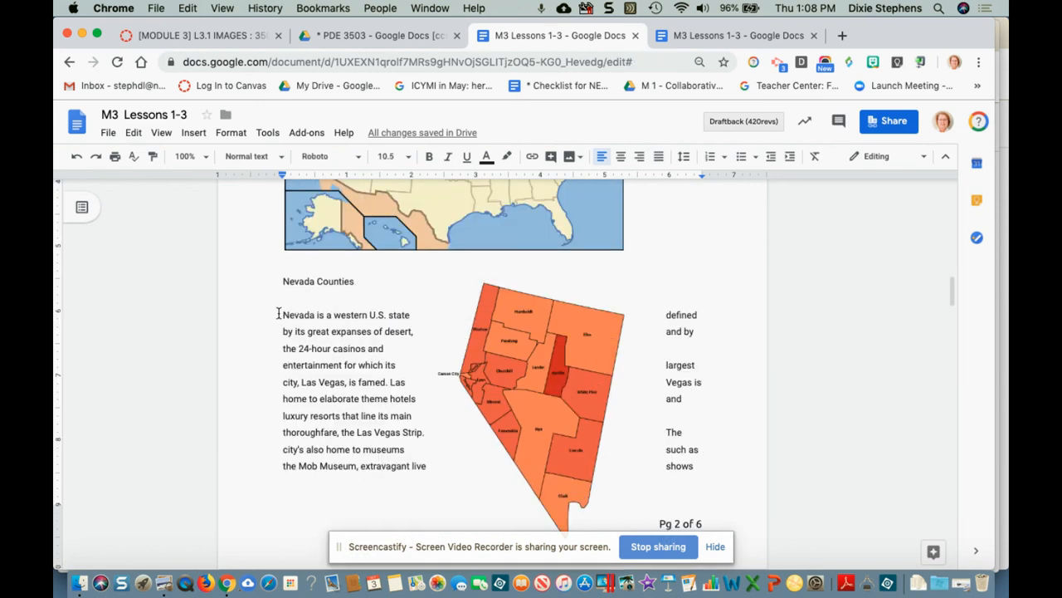
key(BackSpace)
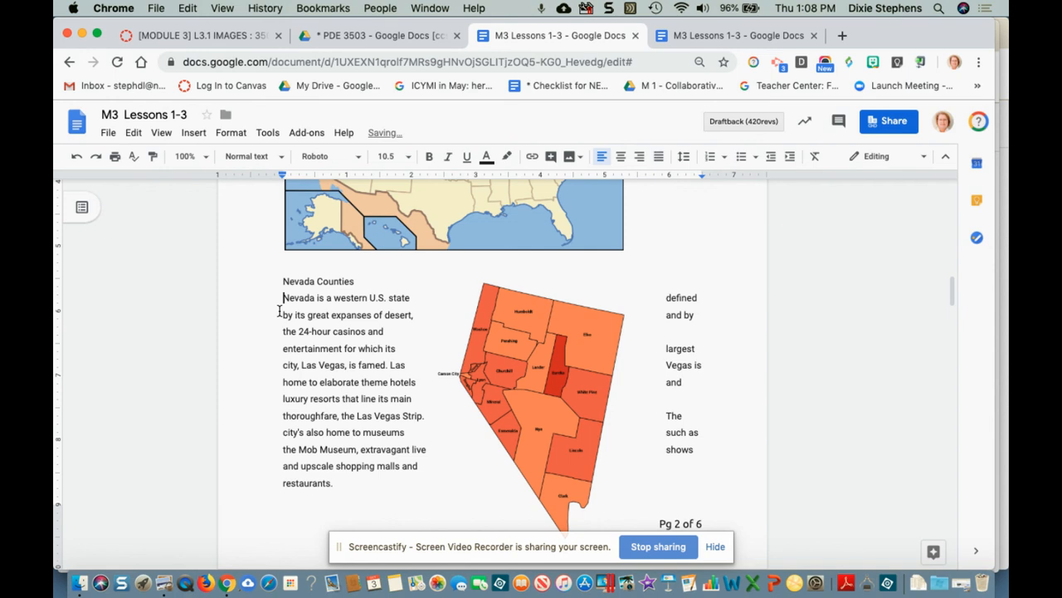
click(344, 239)
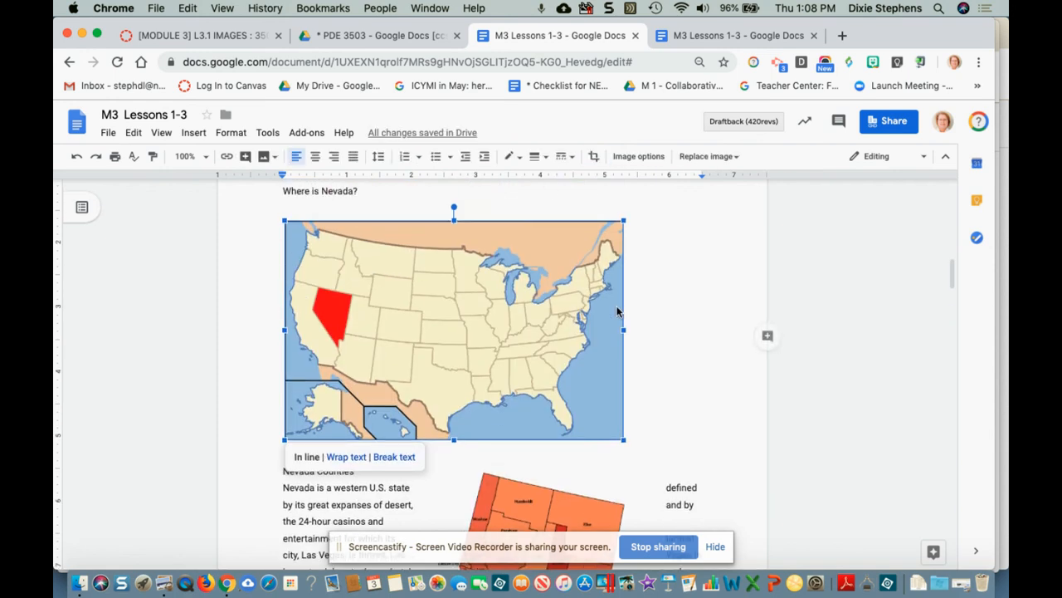
drag(623, 440, 577, 408)
click(370, 444)
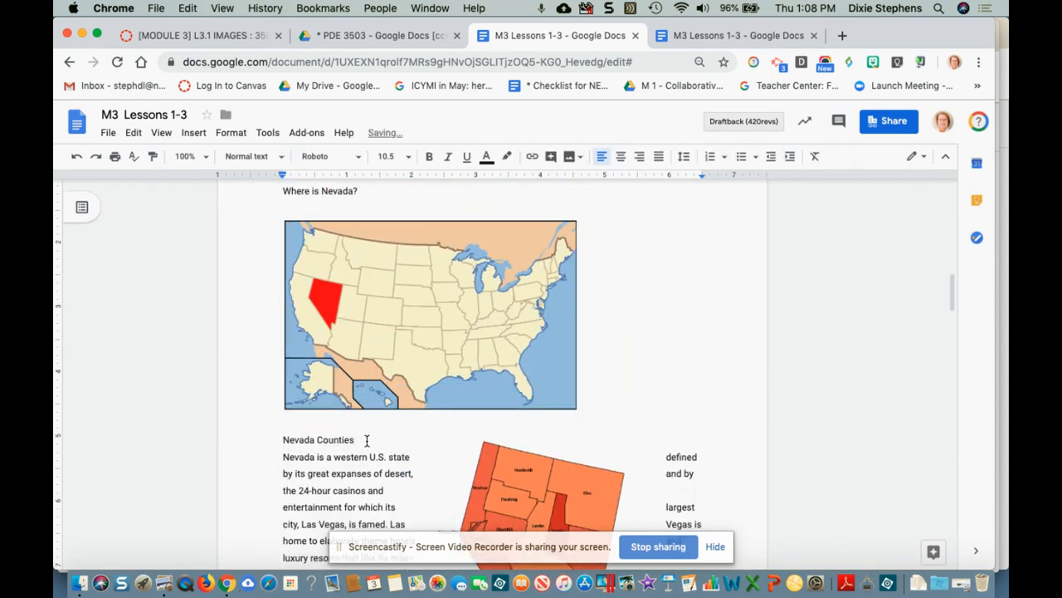